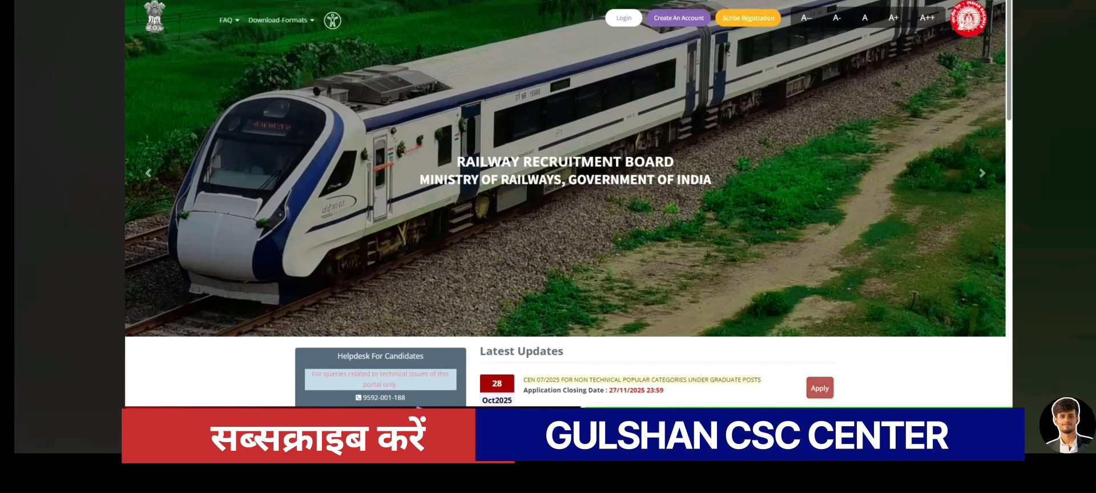
Open the application sign-in for CEN 07/2025 Non Technical Popular Categories Under Graduate Posts from the latest updates
scroll(540, 137, "down", 2)
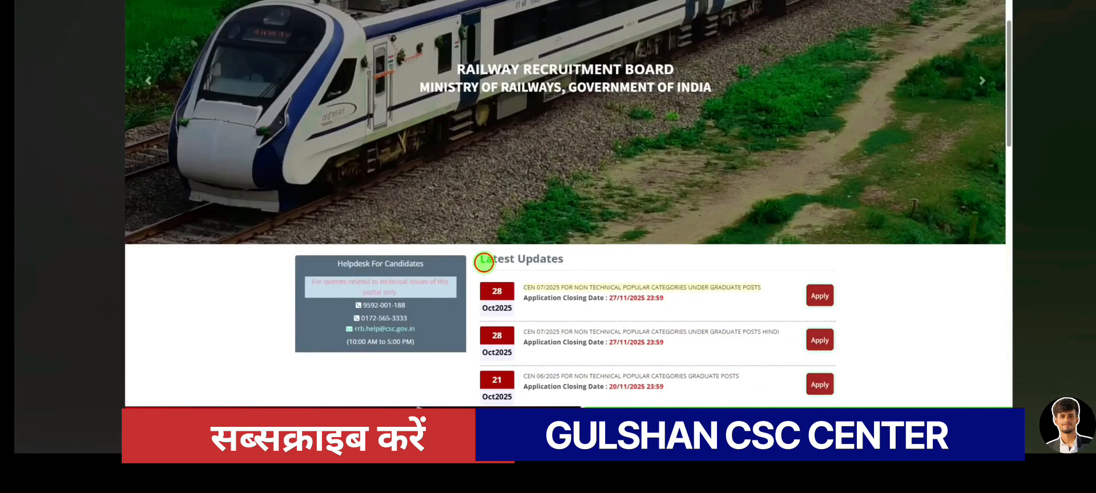
left_click_drag(483, 262, 590, 254)
left_click(589, 256)
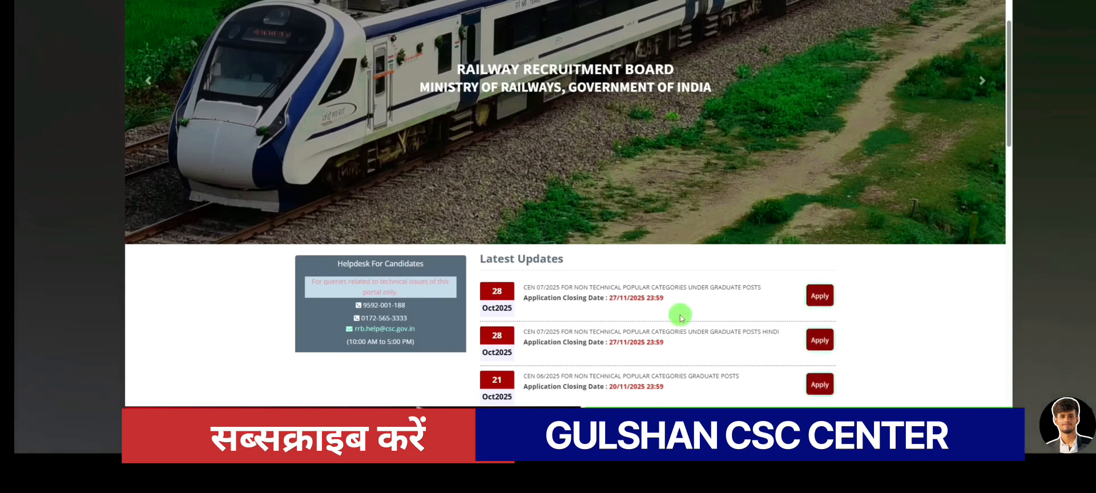
scroll(691, 351, "down", 1)
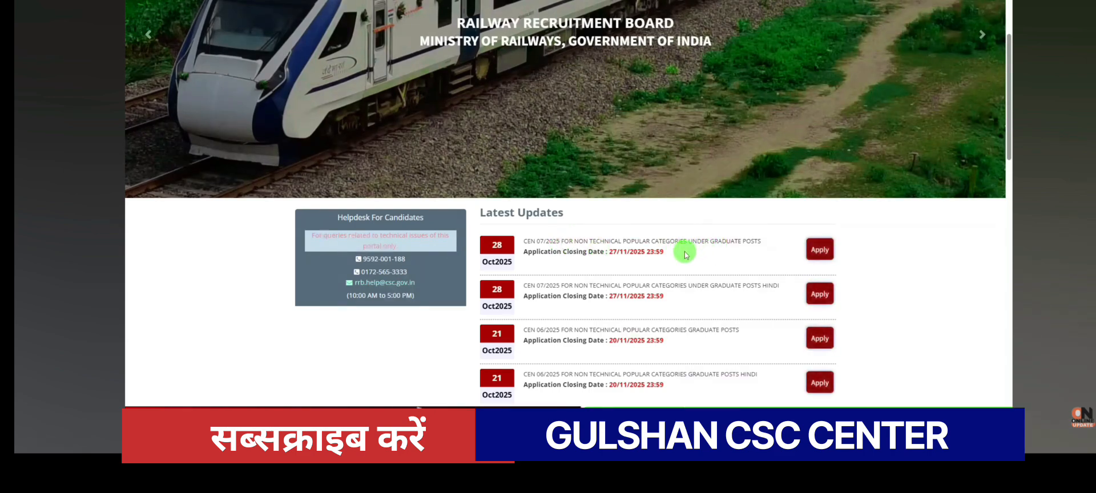
left_click(820, 249)
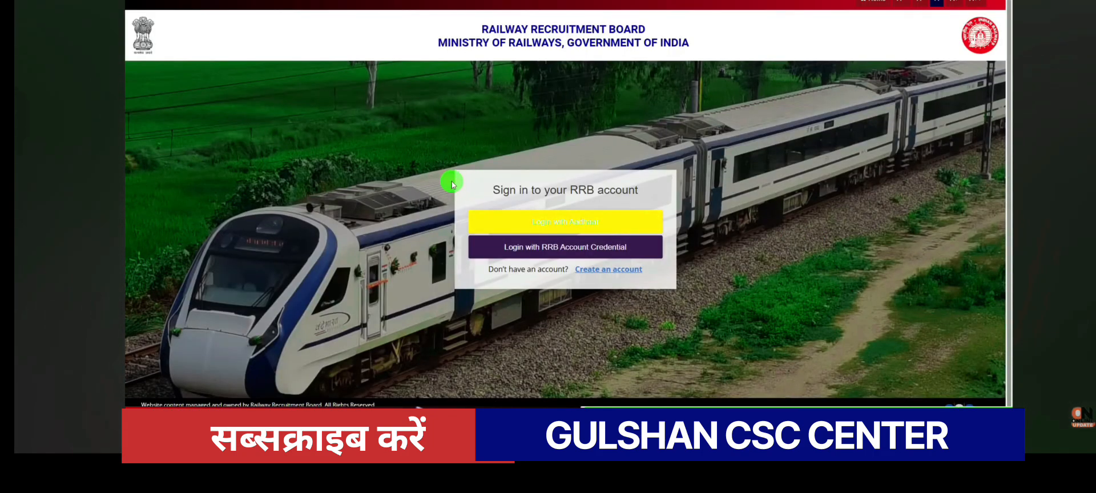
left_click(581, 273)
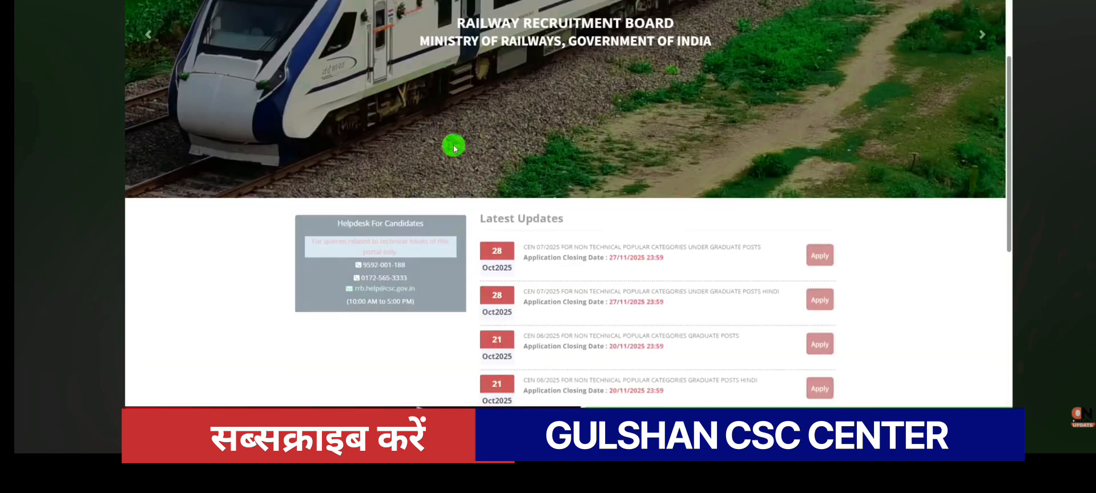
left_click(816, 250)
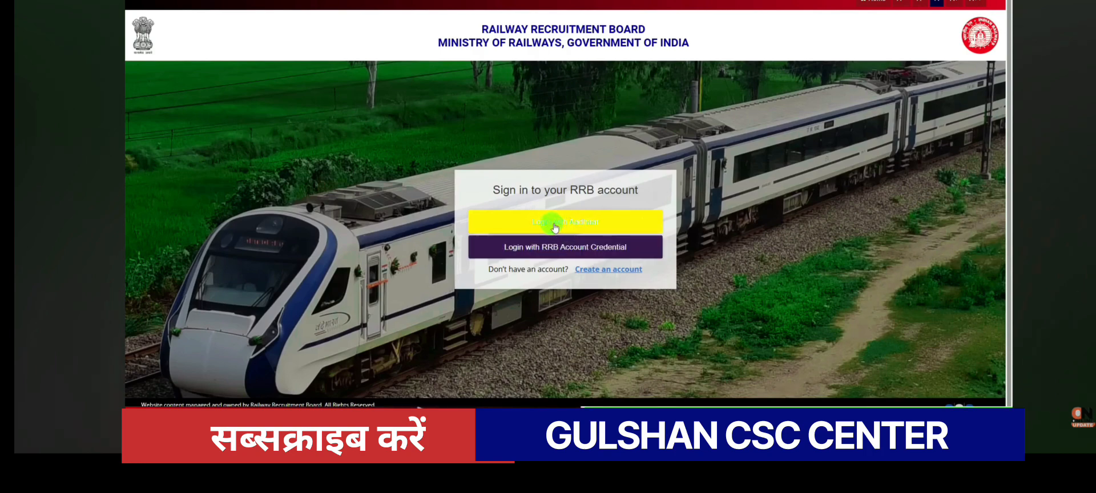
Examine the Aadhaar sign-in form and the RRB account credential form, including the latter's captcha
left_click(555, 222)
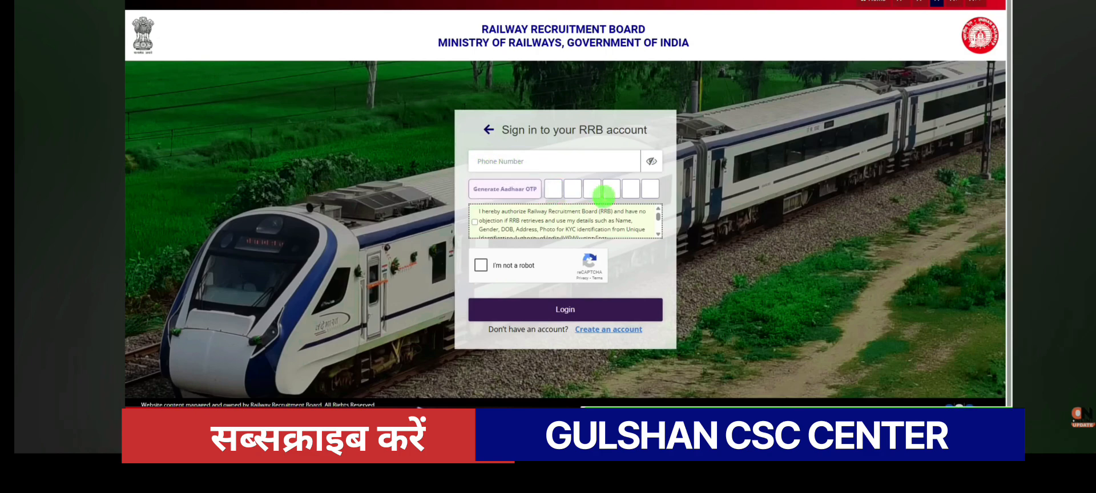
left_click(488, 129)
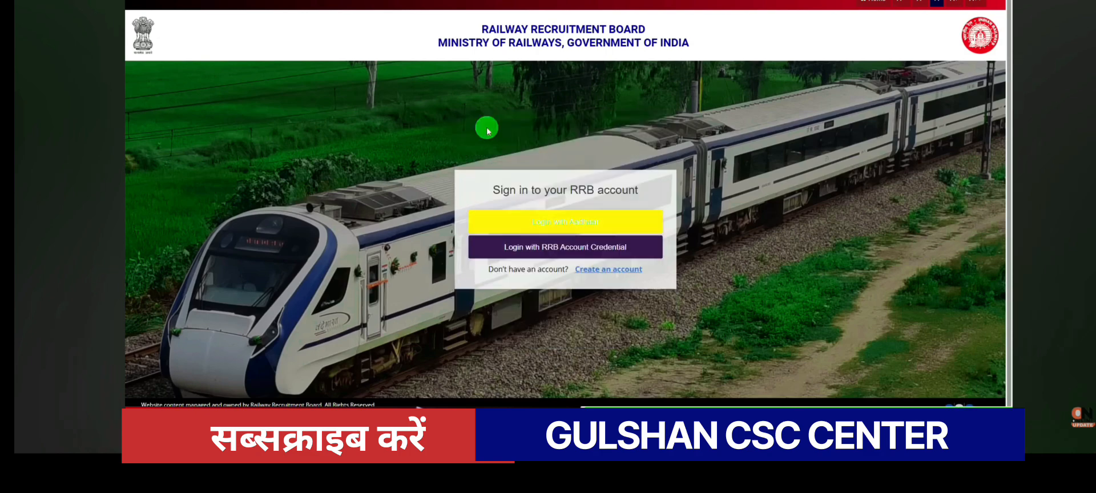
left_click(553, 248)
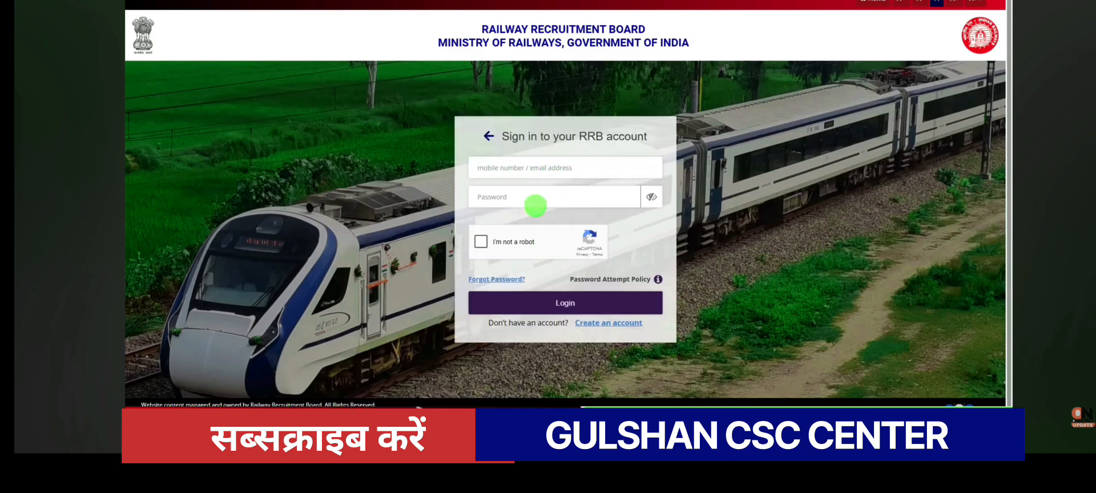
left_click(484, 248)
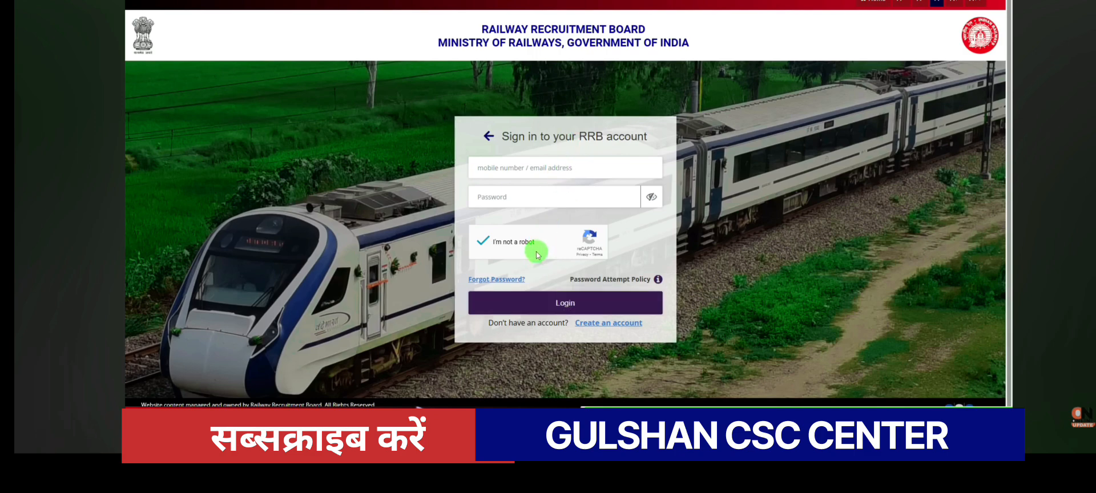
Start creating an RRB account, acknowledge the notice and choose India as the country of nationality
left_click(582, 324)
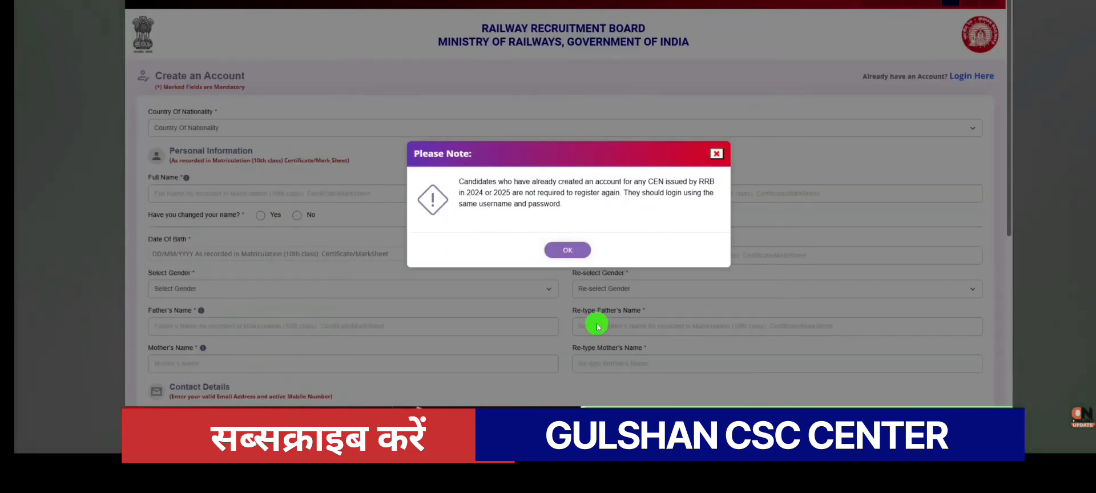
left_click(572, 250)
left_click(244, 129)
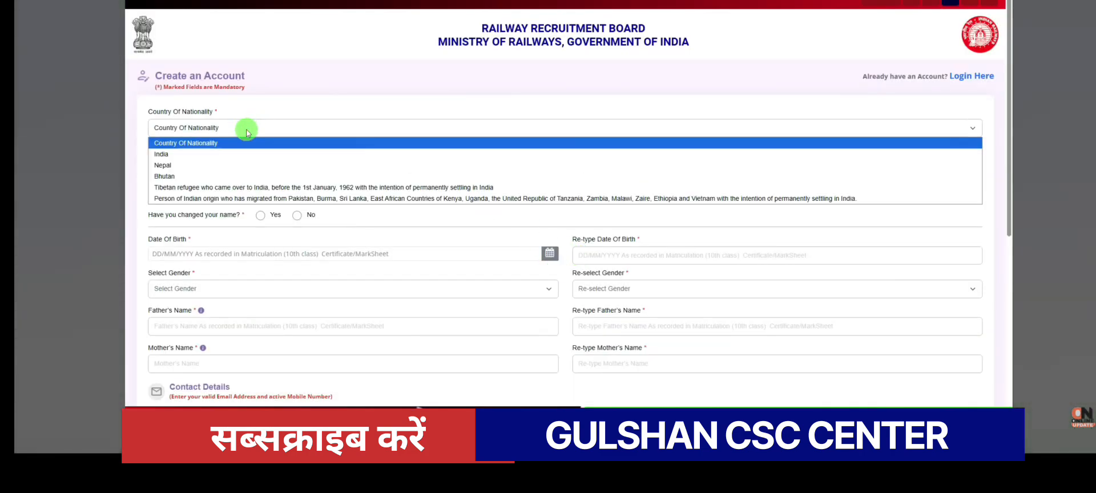
left_click(221, 152)
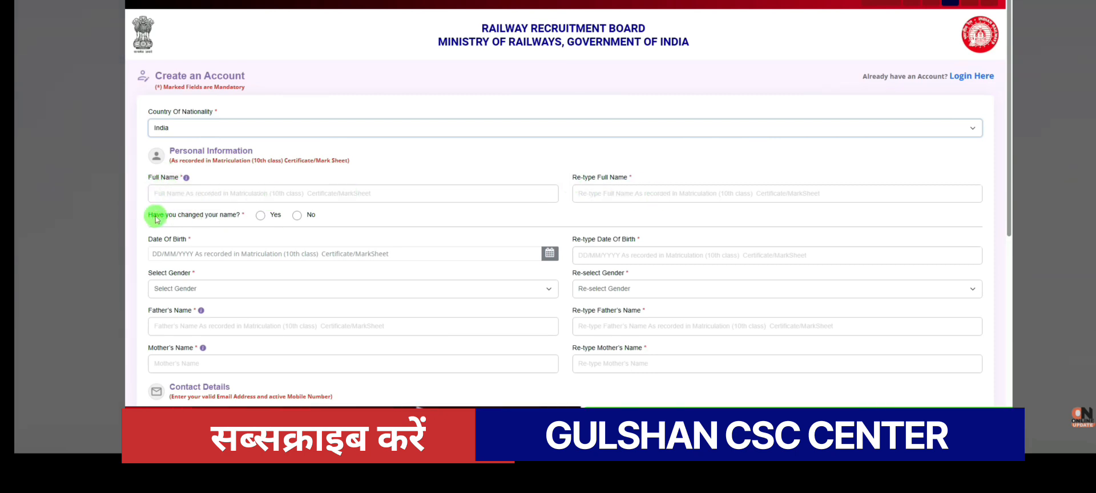
Answer No to the changed-name question and pick the candidate's date of birth in the account form
left_click_drag(152, 215, 219, 219)
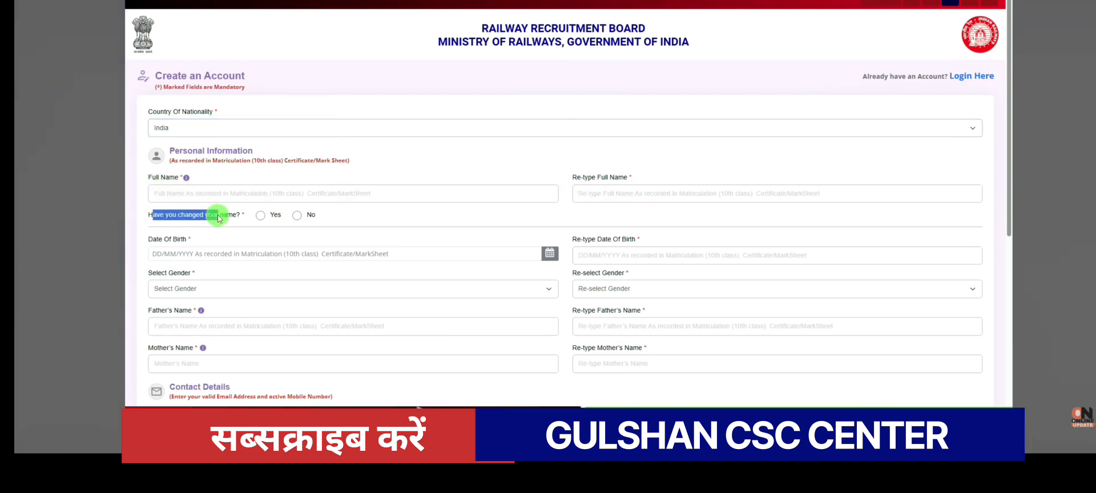
left_click(297, 215)
scroll(171, 205, "down", 1)
left_click(176, 212)
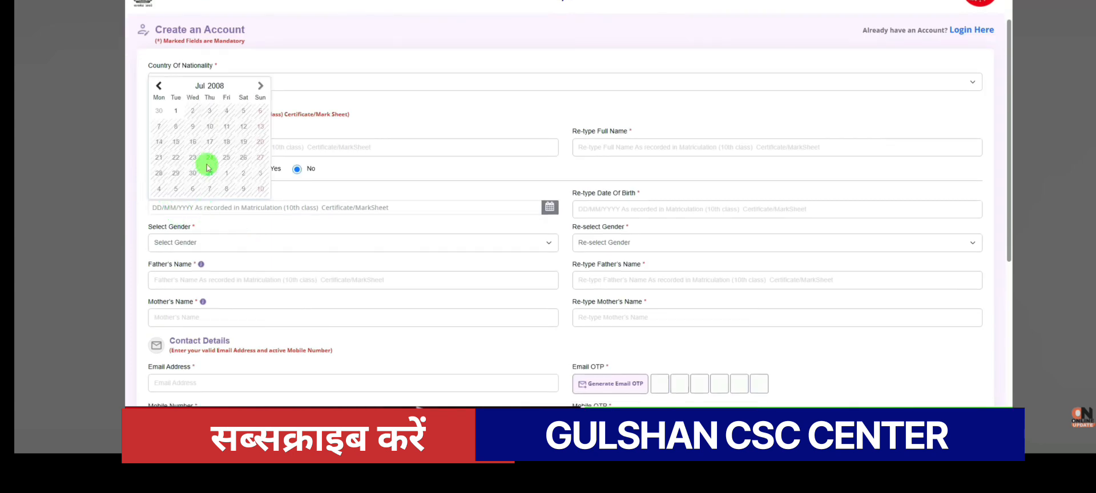
left_click(216, 87)
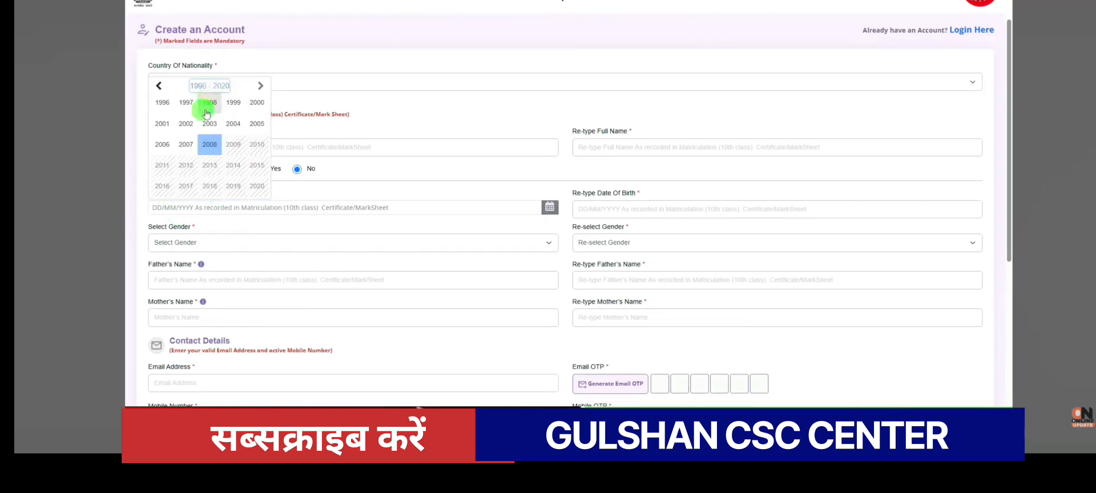
left_click(251, 104)
left_click(200, 87)
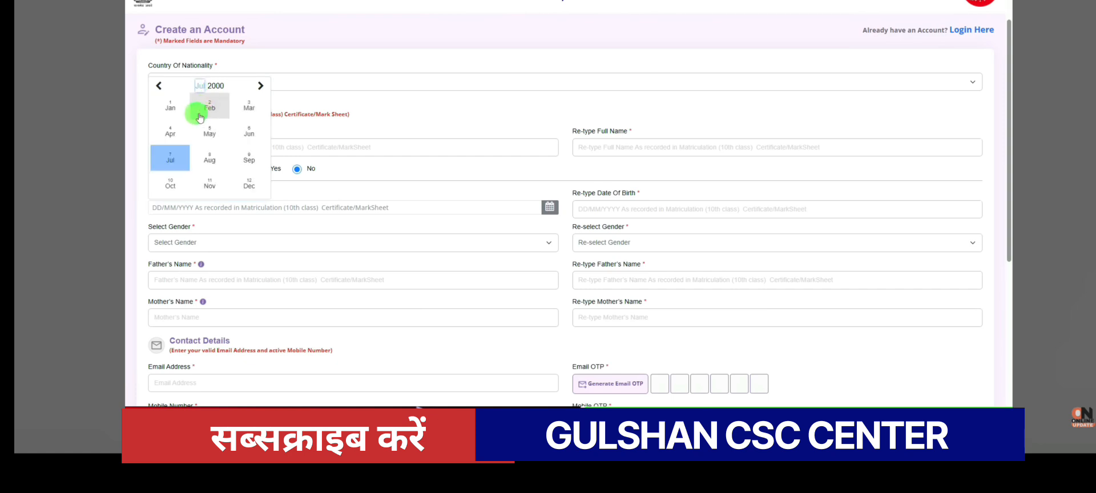
left_click(171, 108)
left_click(240, 112)
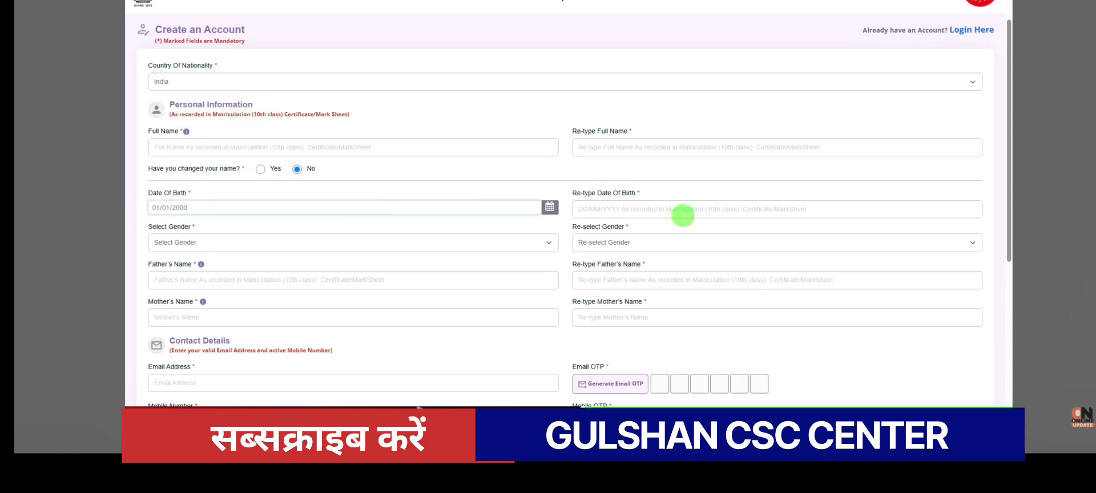
Select Male for both the gender and the re-select gender fields
left_click_drag(568, 194, 639, 194)
left_click(240, 242)
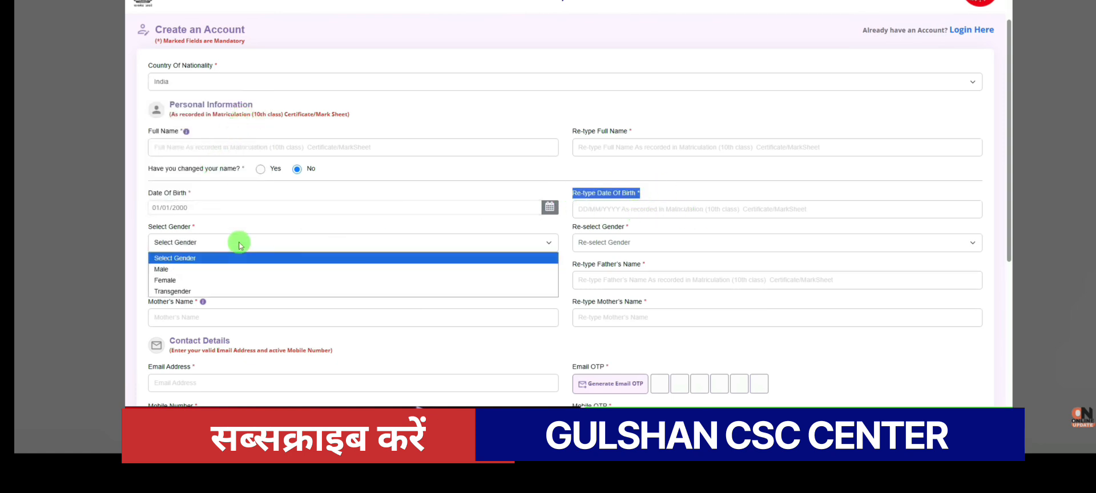
left_click(221, 271)
left_click(602, 243)
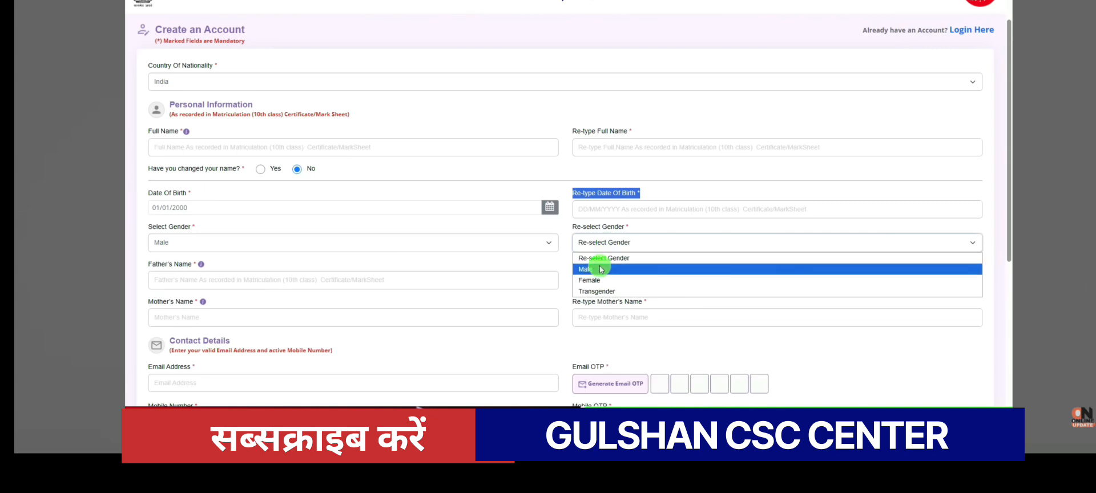
left_click(602, 268)
Examine the parents' name, email, mobile number, OTP and password creation fields of the account form
left_click_drag(147, 261, 183, 264)
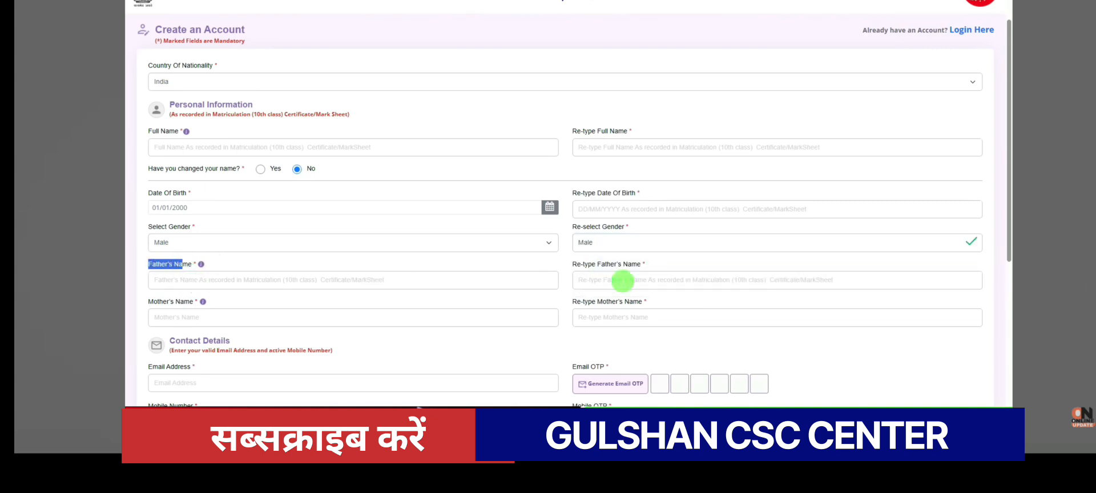
left_click_drag(583, 266, 627, 264)
left_click_drag(153, 302, 184, 301)
scroll(201, 320, "down", 3)
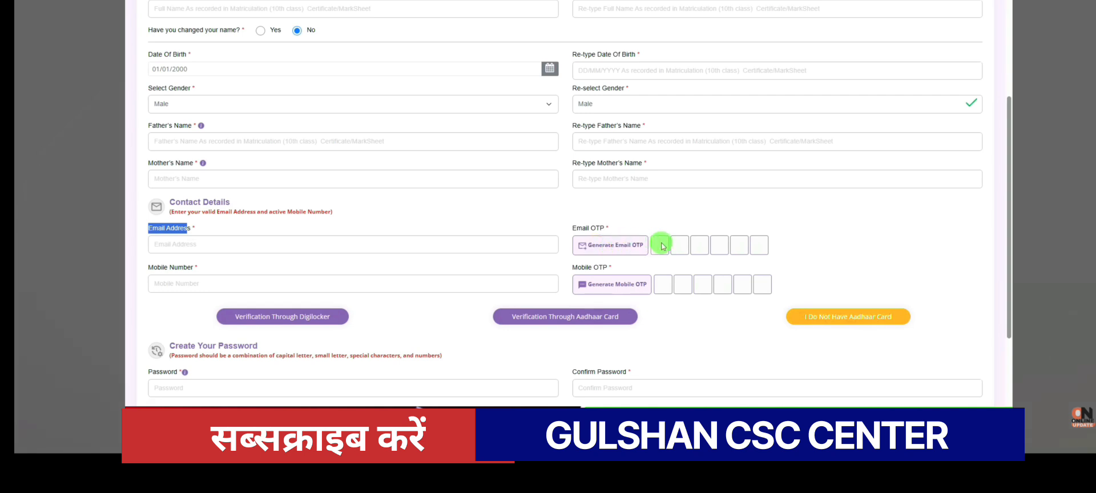
left_click_drag(146, 266, 174, 269)
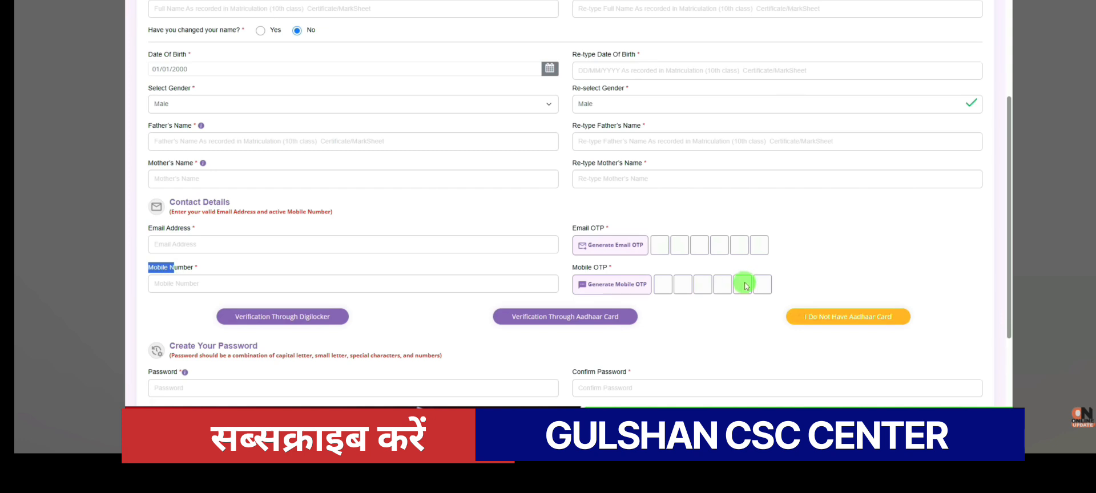
scroll(371, 268, "down", 2)
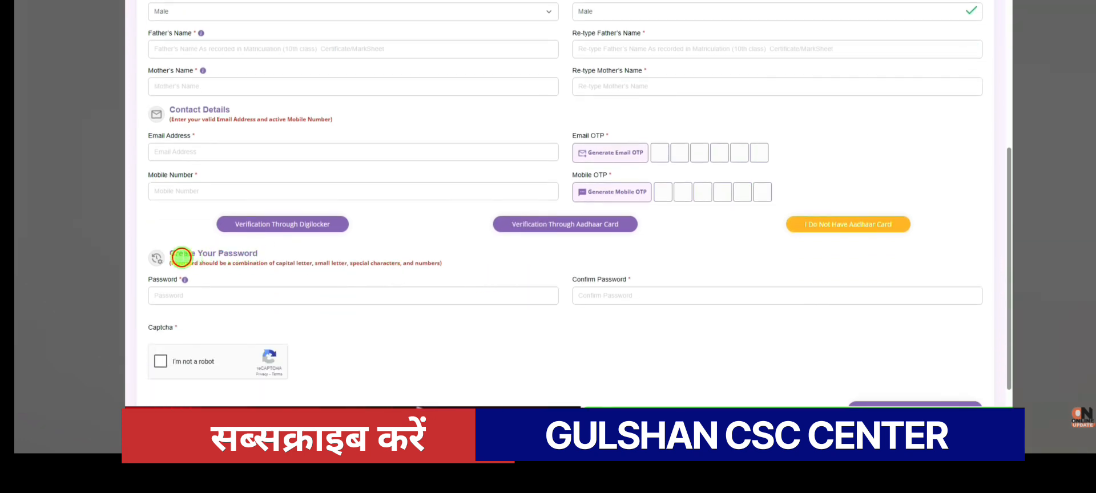
left_click_drag(179, 253, 341, 270)
Switch to the Notepad window, examine the format of the sample password, and return to the account form
key("alt+Tab")
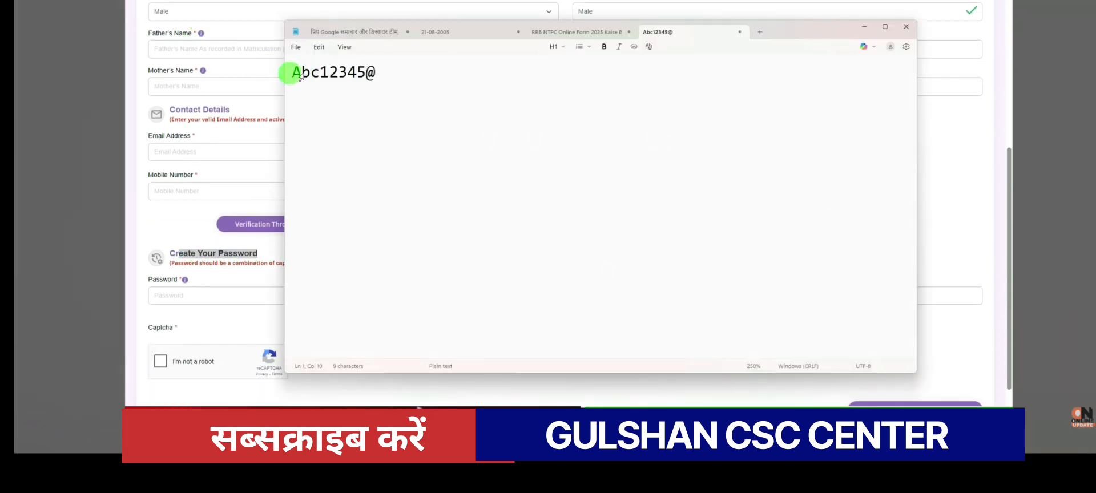
left_click_drag(303, 75, 371, 76)
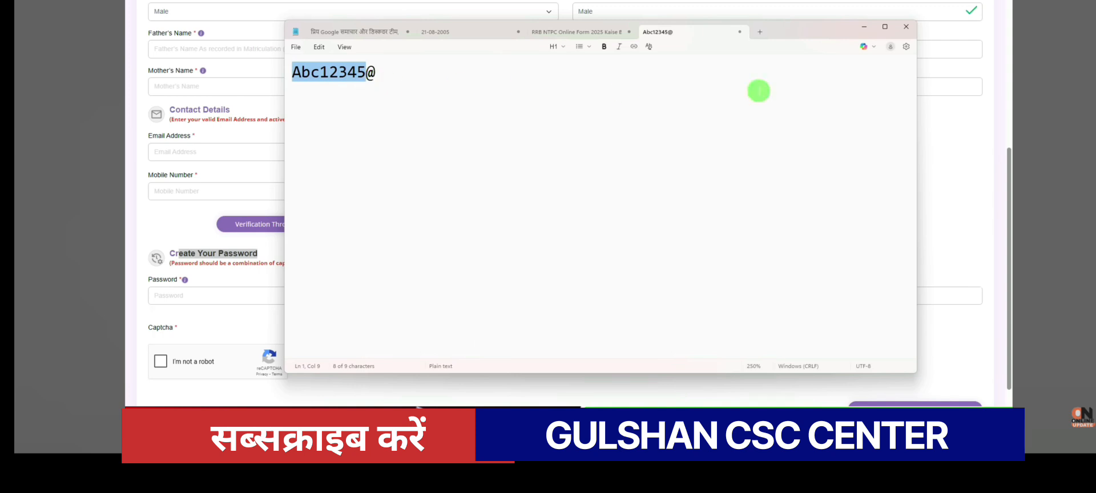
left_click(366, 80)
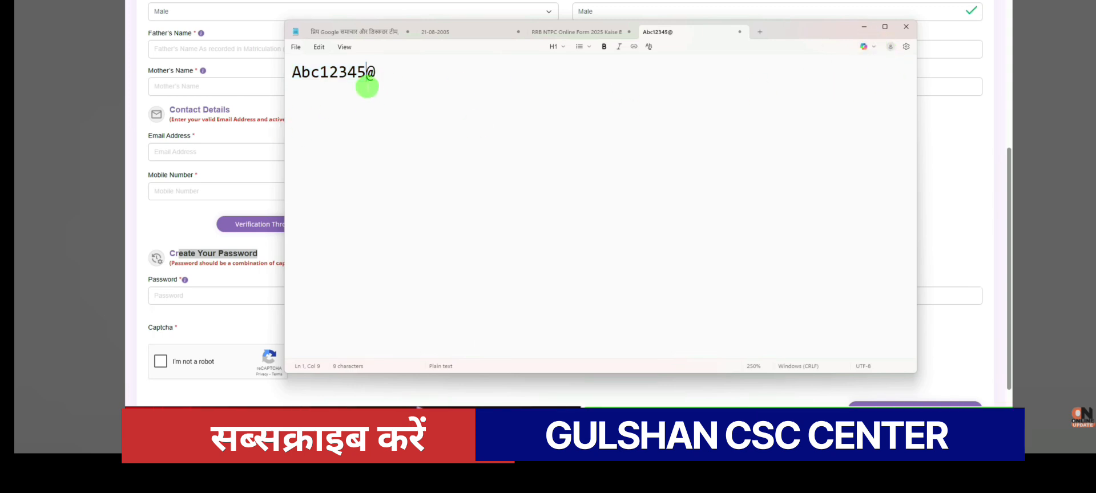
left_click(859, 30)
Complete the account form's captcha and check the remaining part of the form
left_click(161, 362)
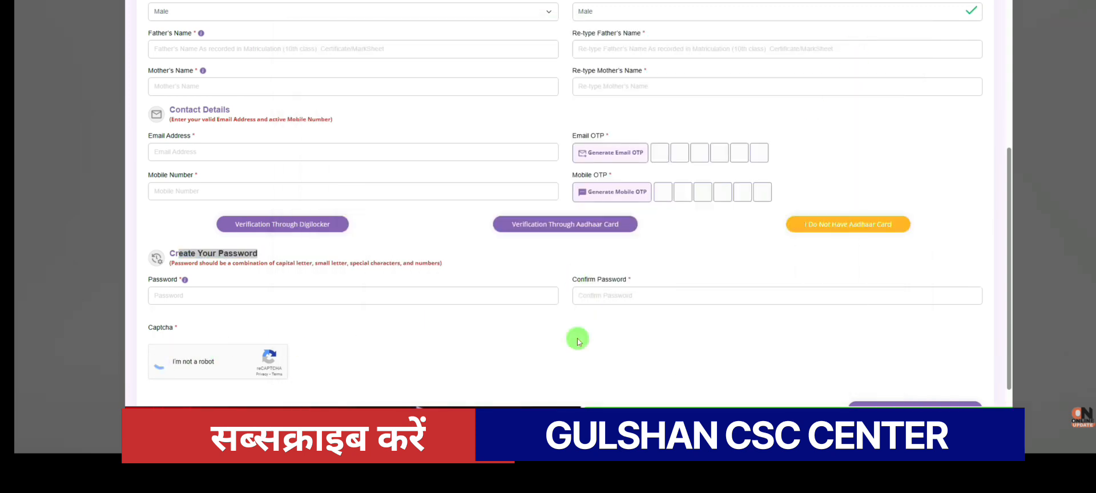
scroll(636, 331, "down", 1)
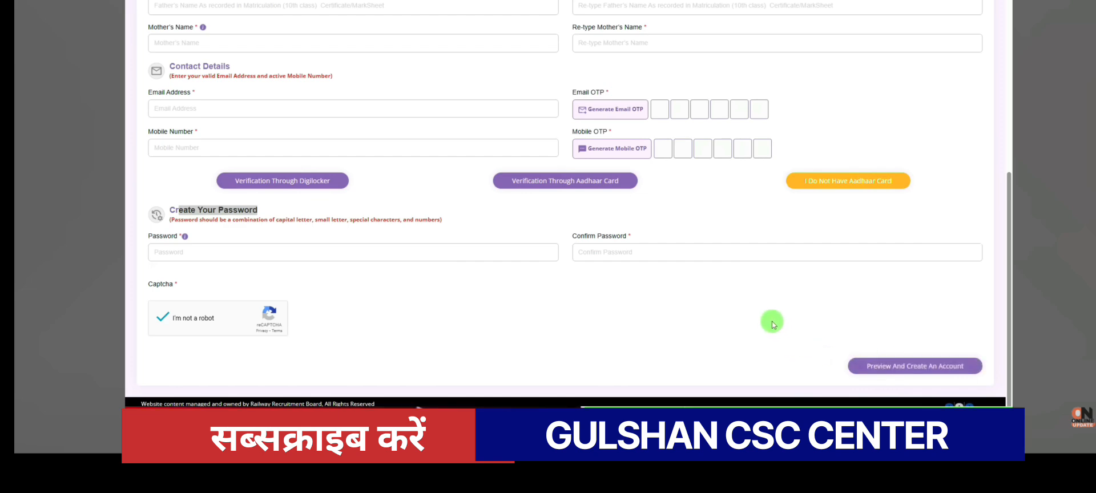
scroll(773, 322, "up", 7)
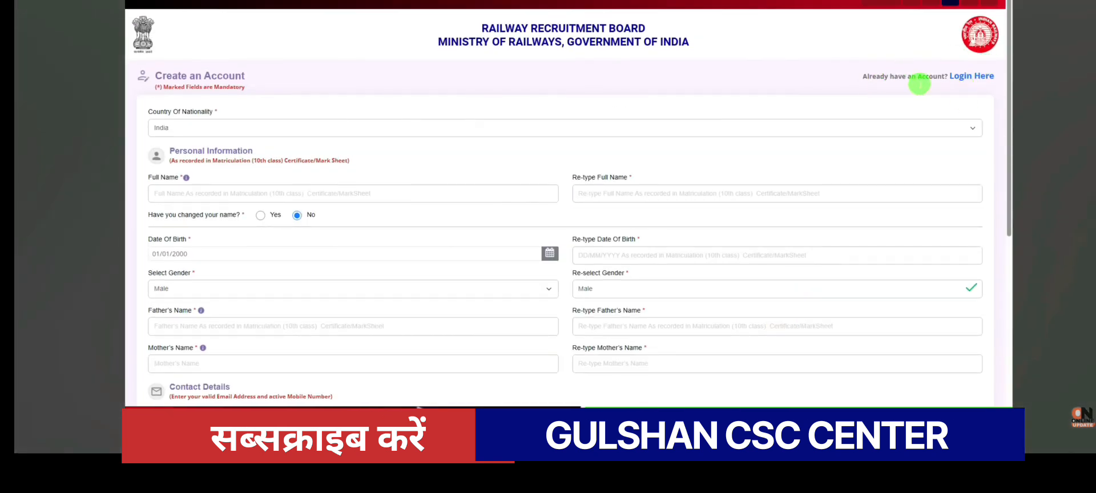
Return to the sign-in page for existing accounts and log in through Aadhaar, completing the captcha
left_click(970, 77)
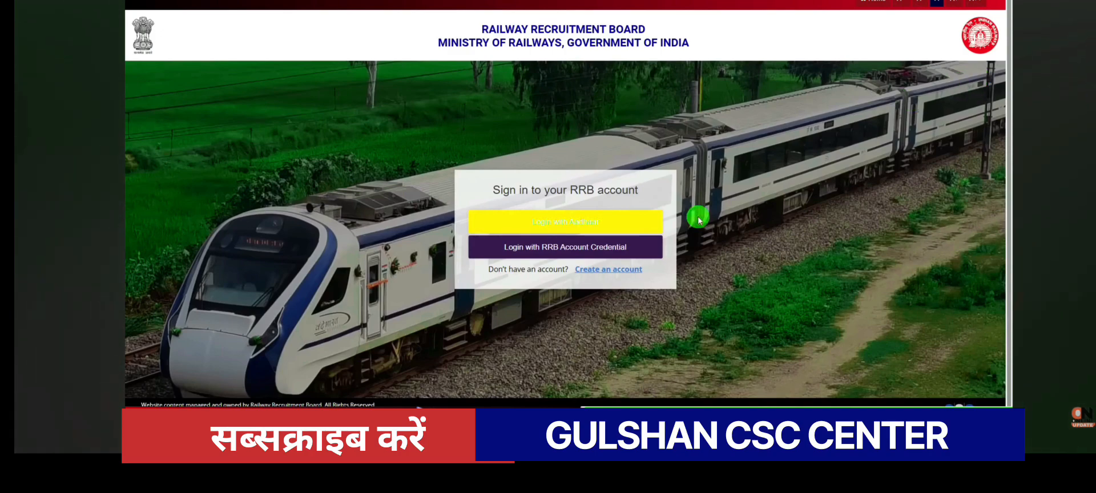
left_click(570, 222)
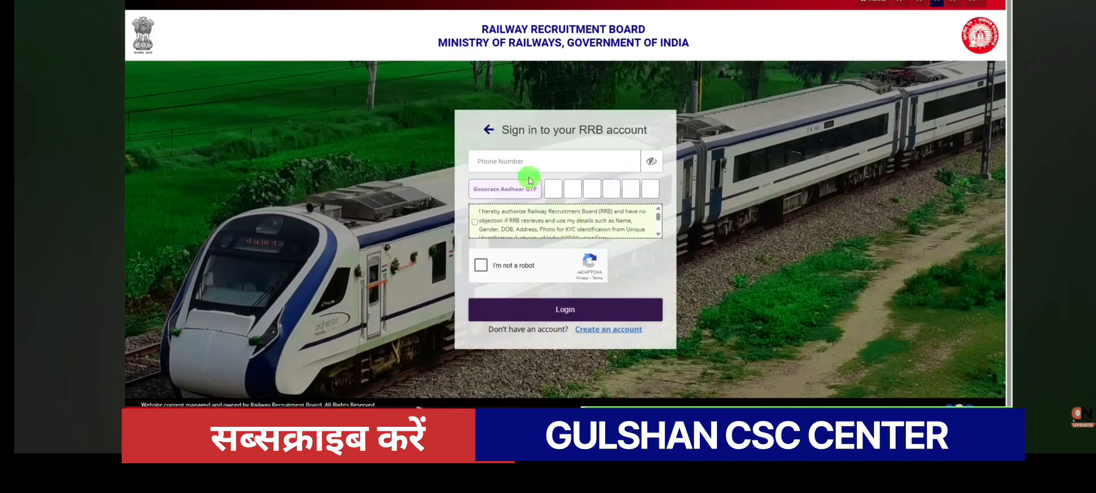
left_click(482, 266)
left_click(579, 315)
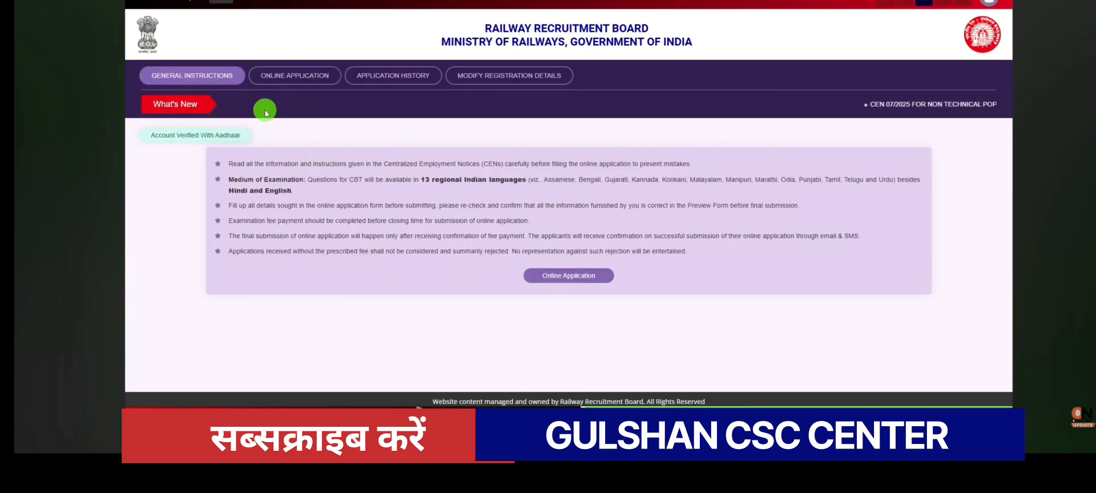
Open the online application page and locate the CEN 07/2025 entry for under graduate posts
left_click(281, 80)
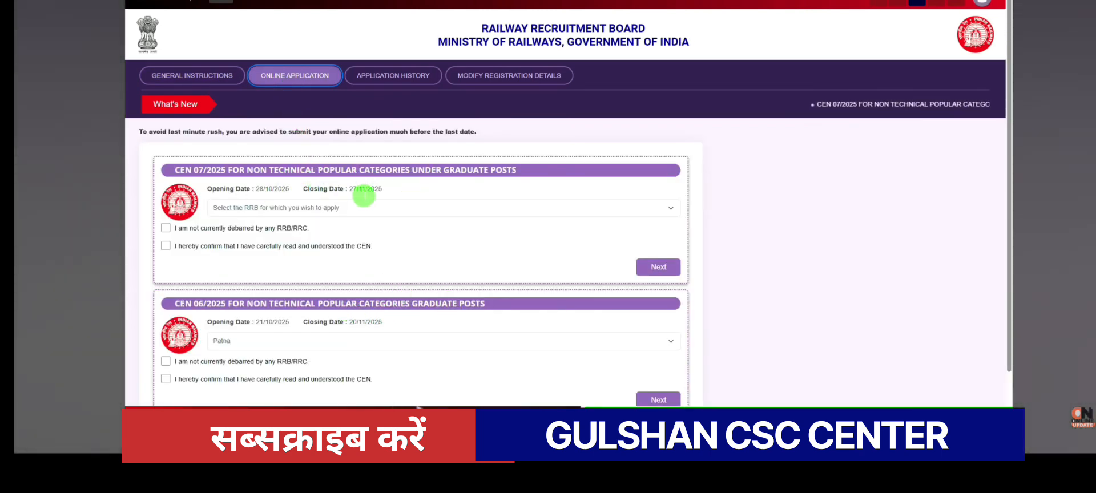
left_click_drag(419, 171, 489, 171)
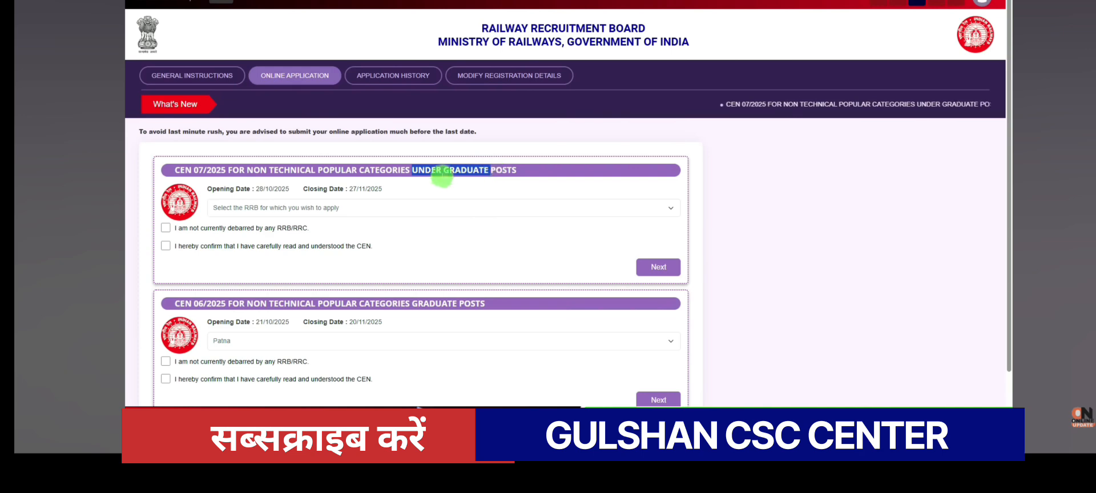
Compare the opening dates of the CEN 07/2025 under graduate and CEN 06/2025 graduate entries, and open the RRB choices for CEN 07/2025
left_click_drag(256, 189, 289, 189)
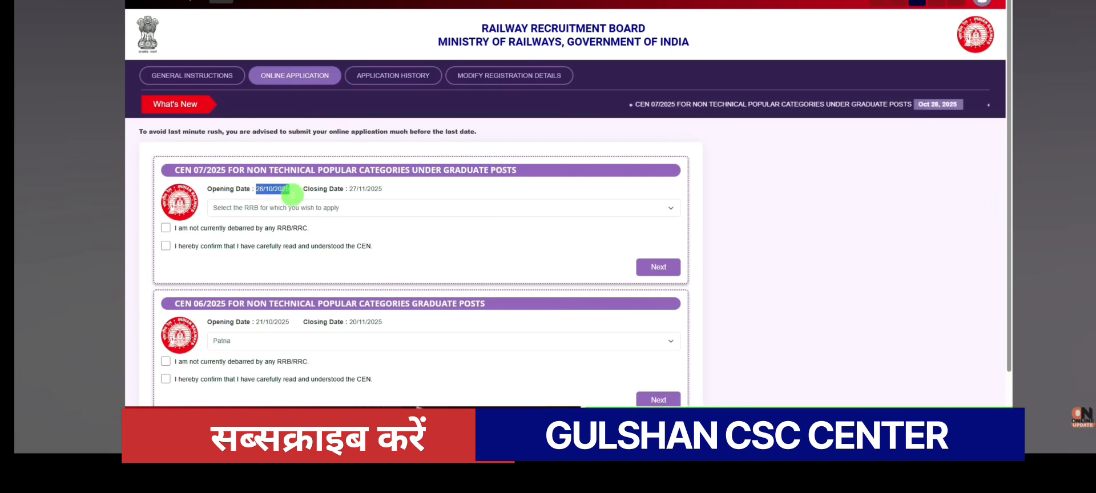
left_click(418, 193)
left_click_drag(411, 304, 462, 303)
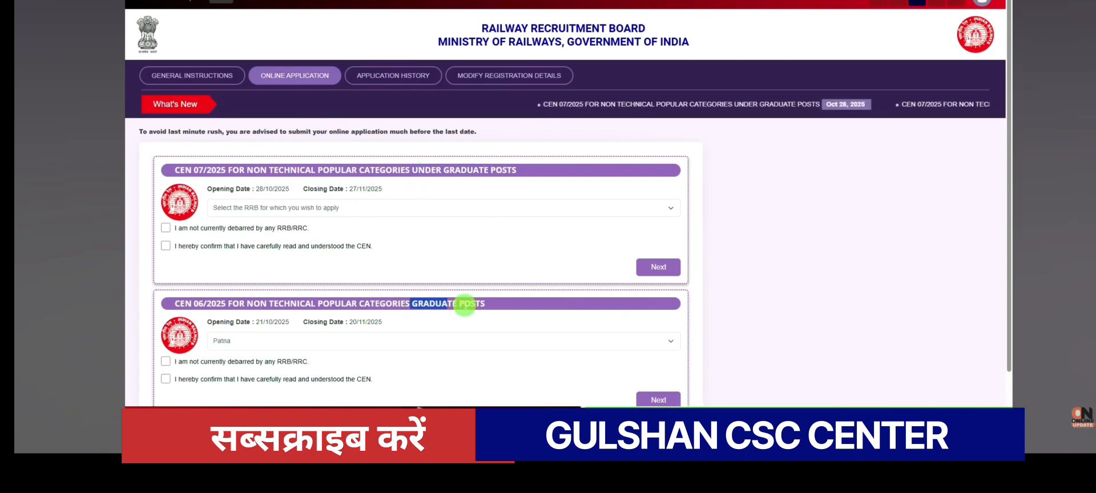
left_click_drag(256, 323, 275, 324)
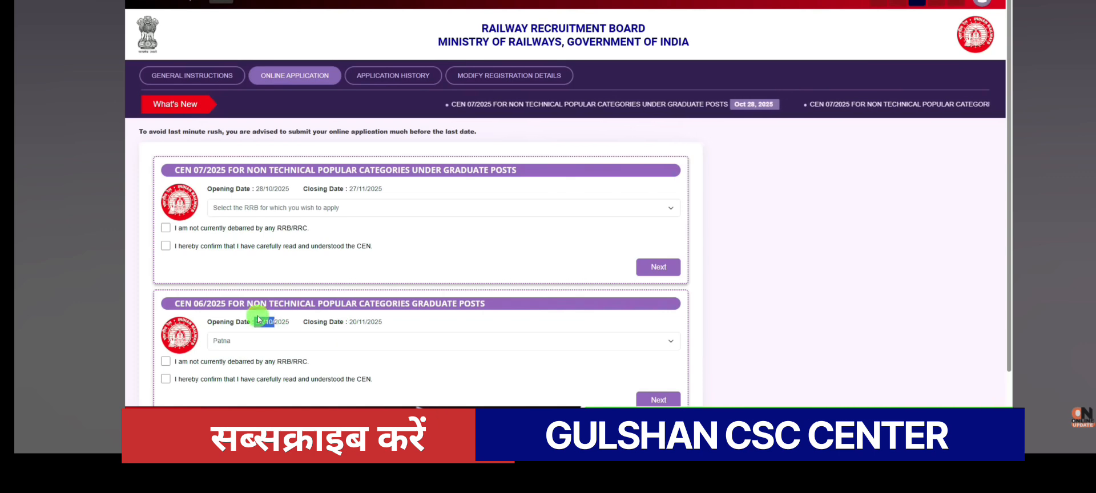
left_click(281, 198)
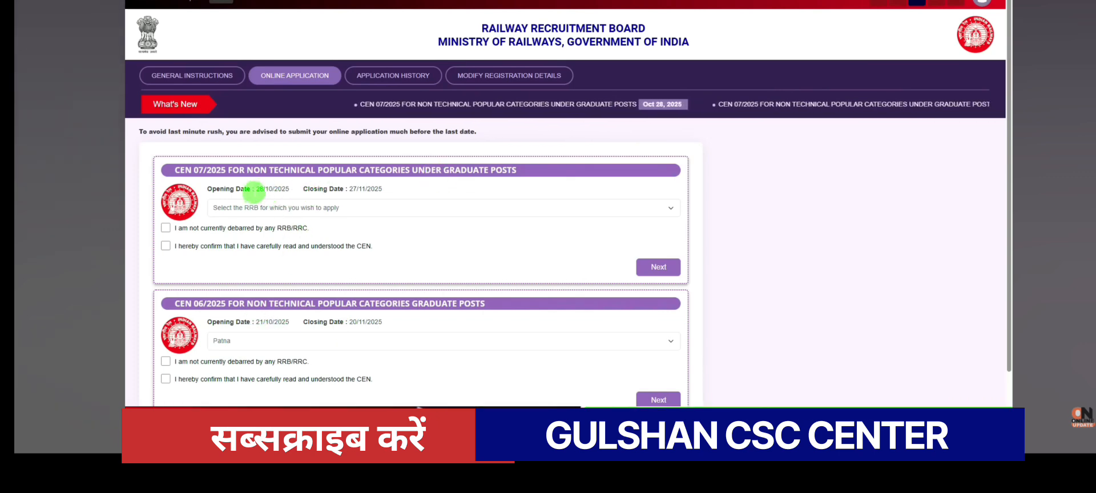
left_click(294, 209)
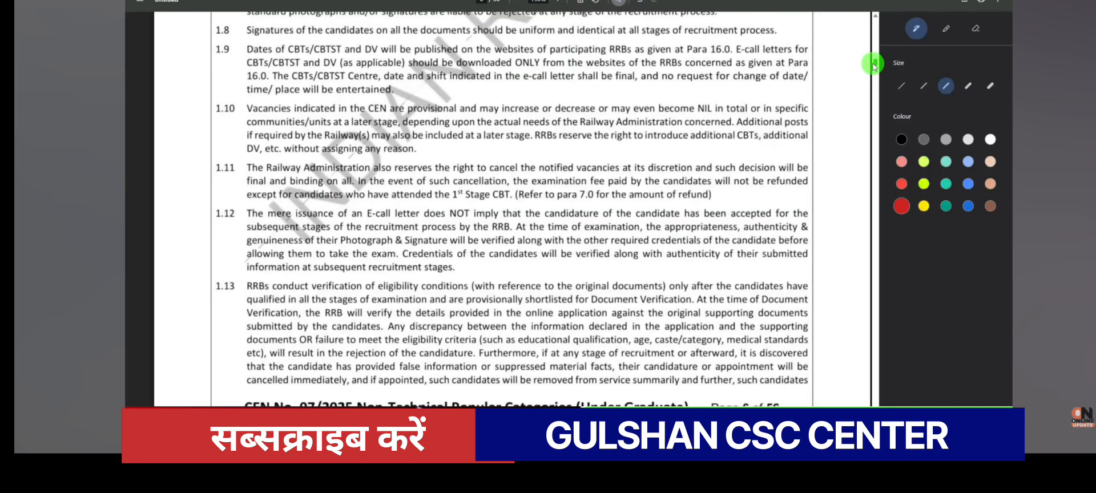
In Annexure B of the CEN 07/2025 notification PDF, mark the RRB Ahmedabad ticket clerk vacancies and the RRB Ajmer and RRB Bhopal headings
left_click_drag(871, 65, 842, 243)
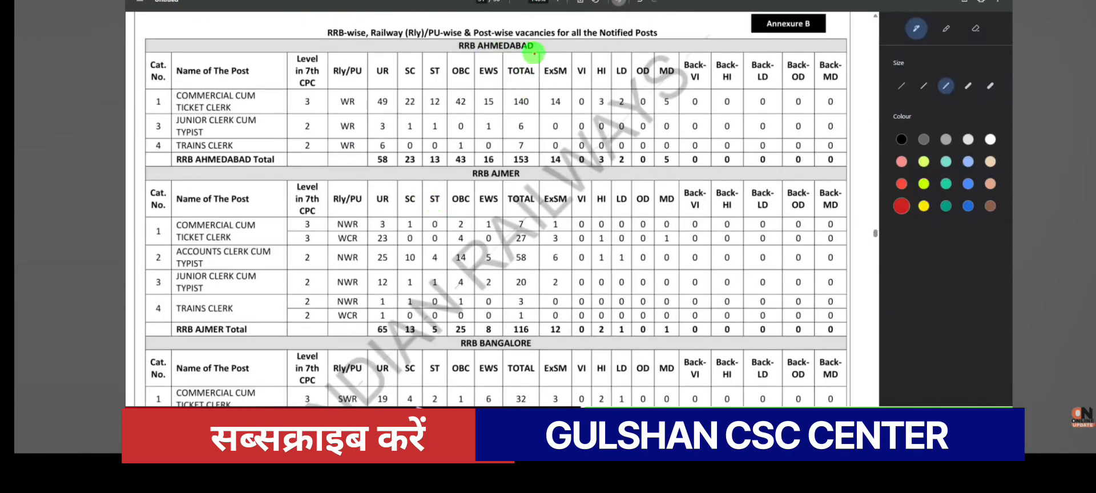
left_click_drag(254, 105, 267, 104)
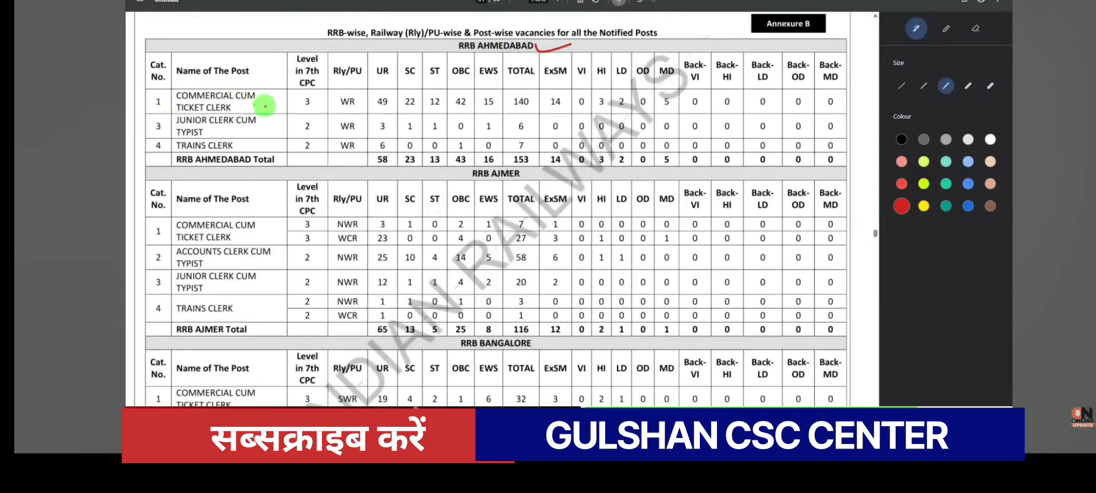
mouse_move(374, 97)
left_mouse_down()
mouse_move(406, 113)
mouse_move(574, 118)
left_mouse_up()
left_click_drag(454, 175, 550, 172)
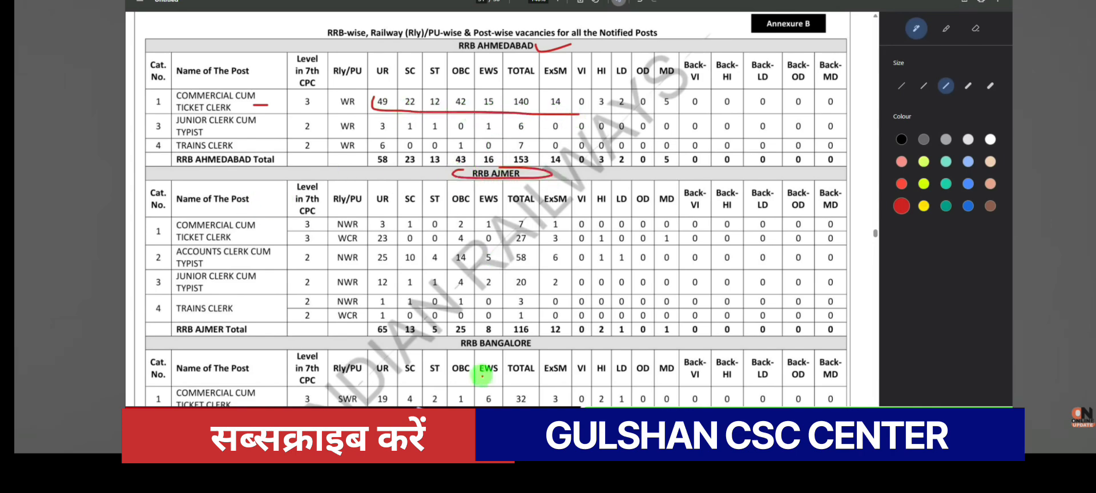
scroll(460, 331, "down", 8)
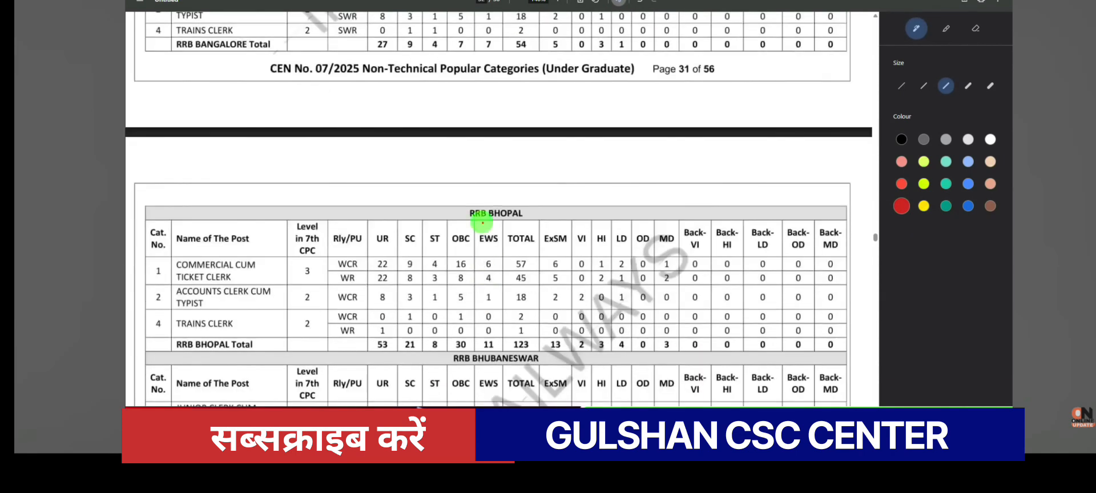
left_click_drag(466, 219, 474, 203)
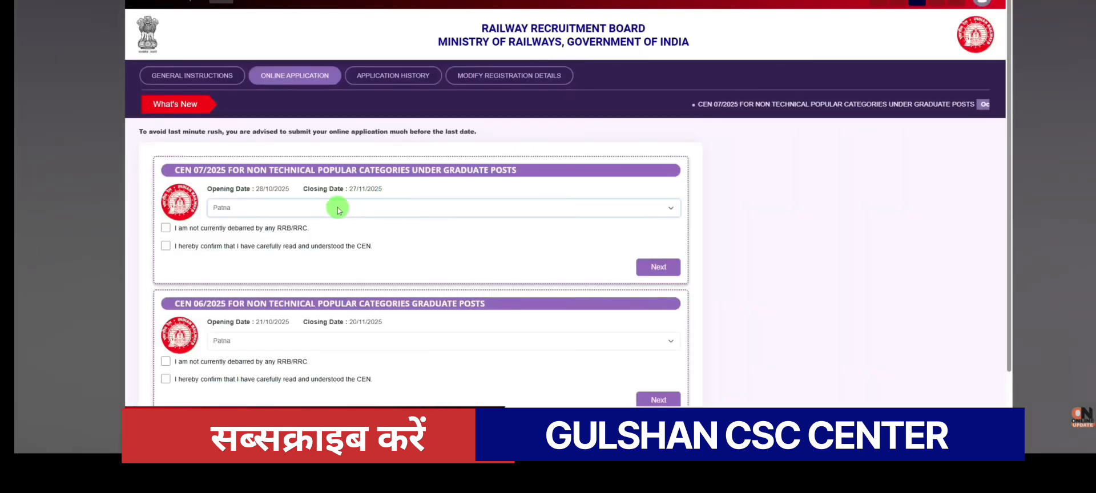
With Patna as the RRB for CEN 07/2025, accept both declarations, proceed to the application form and dismiss its information notice
left_click(165, 227)
left_click(166, 246)
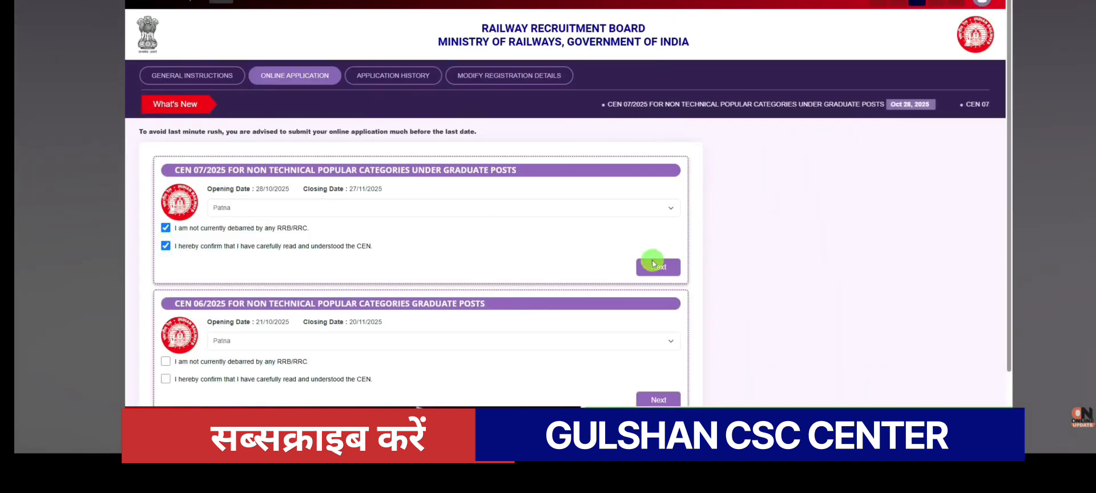
left_click(658, 266)
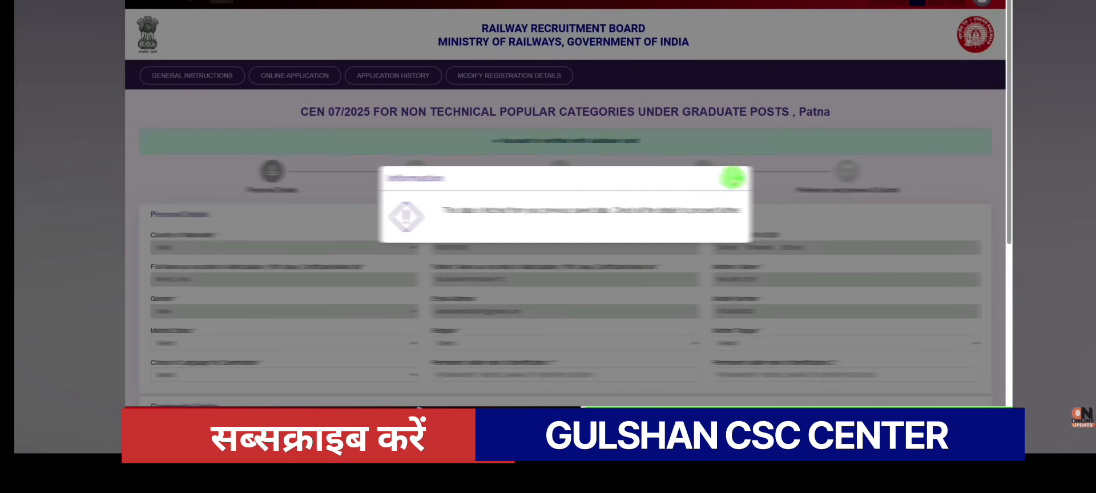
left_click(738, 178)
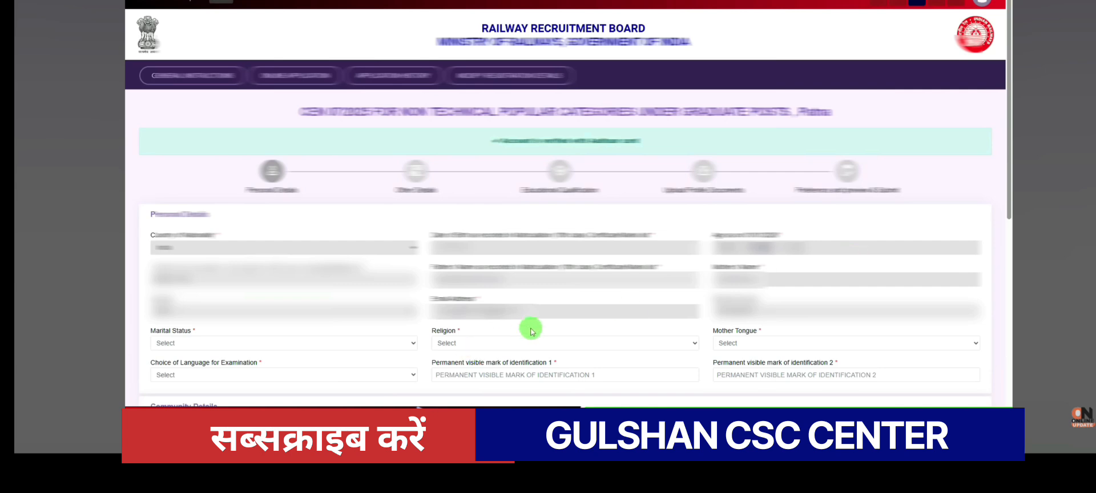
Set the marital status to Unmarried and the religion to Hindu in the personal details
scroll(644, 322, "down", 1)
scroll(644, 321, "down", 3)
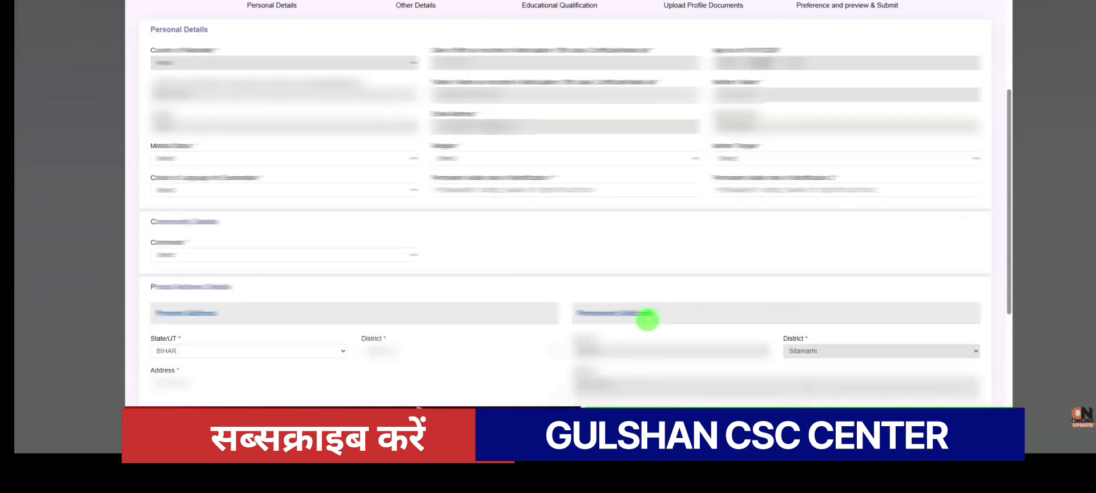
left_click(254, 164)
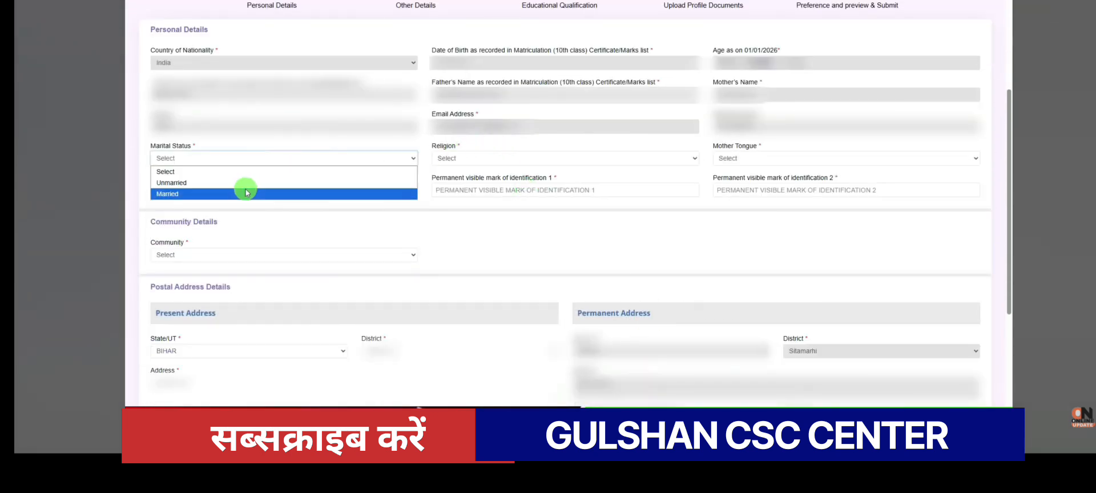
left_click(247, 183)
left_click(465, 158)
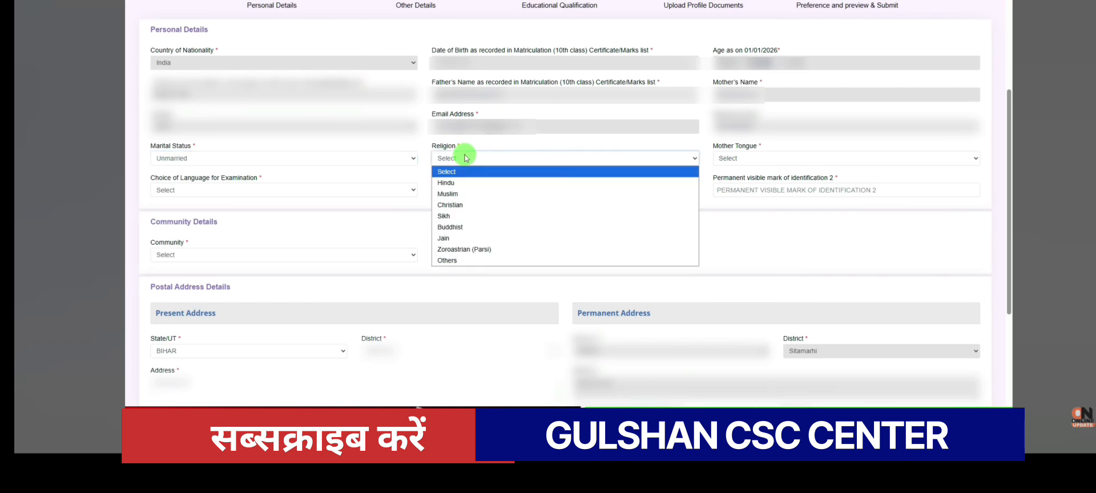
left_click(458, 182)
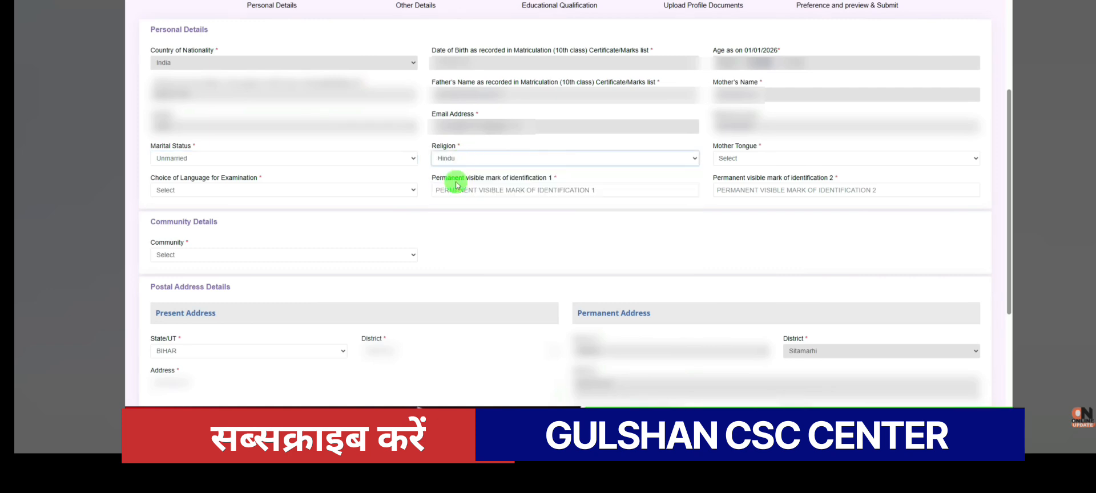
Set the mother tongue to Hindi and the choice of language for the examination to English
left_click(755, 158)
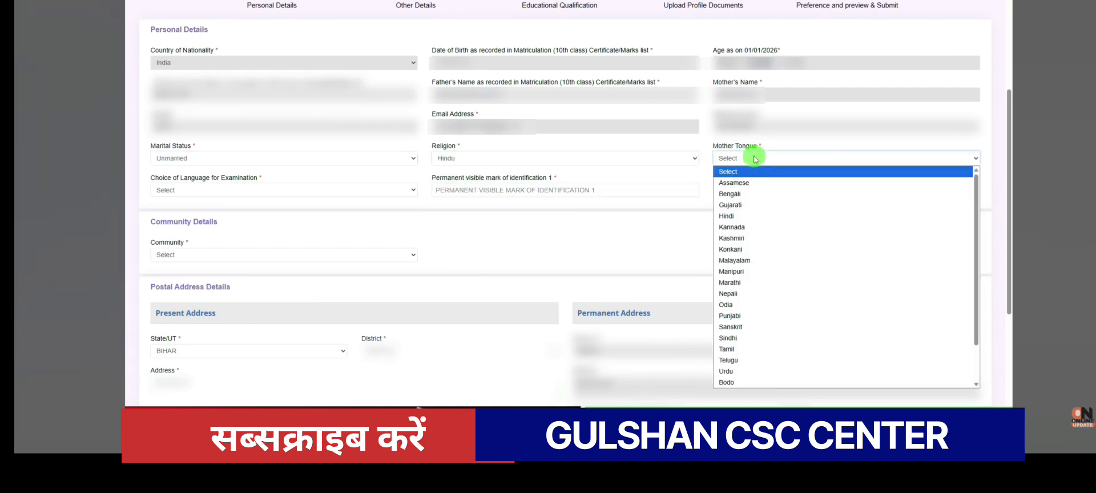
left_click(740, 216)
left_click(228, 187)
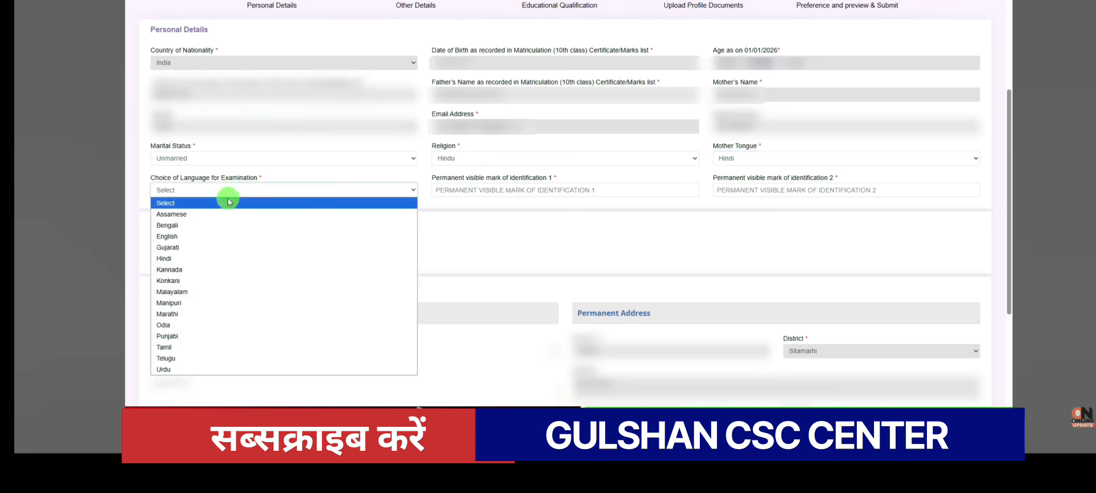
left_click(220, 234)
Check both identification mark fields and enter NO MARK as permanent visible mark of identification 2
left_click_drag(432, 177, 537, 178)
left_click(547, 180)
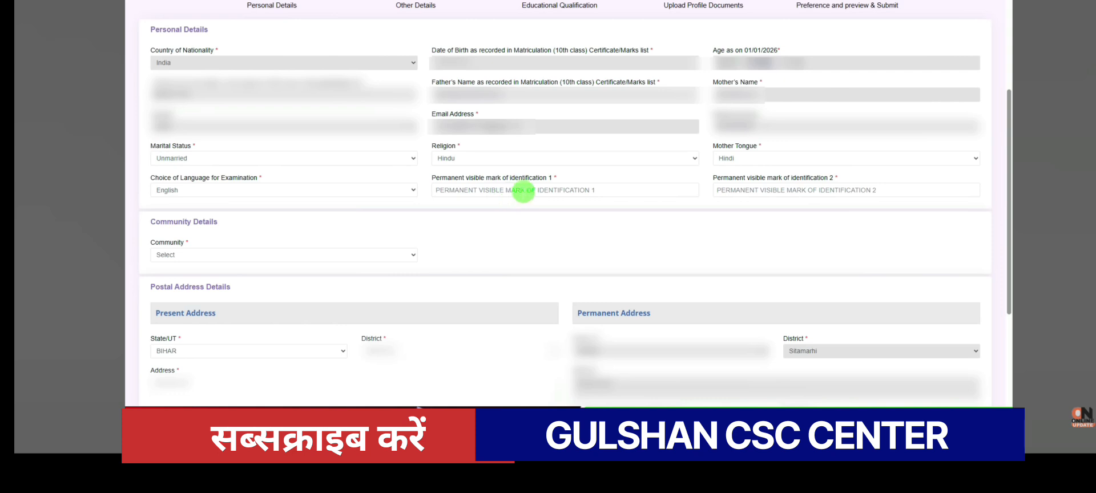
left_click_drag(736, 178, 819, 177)
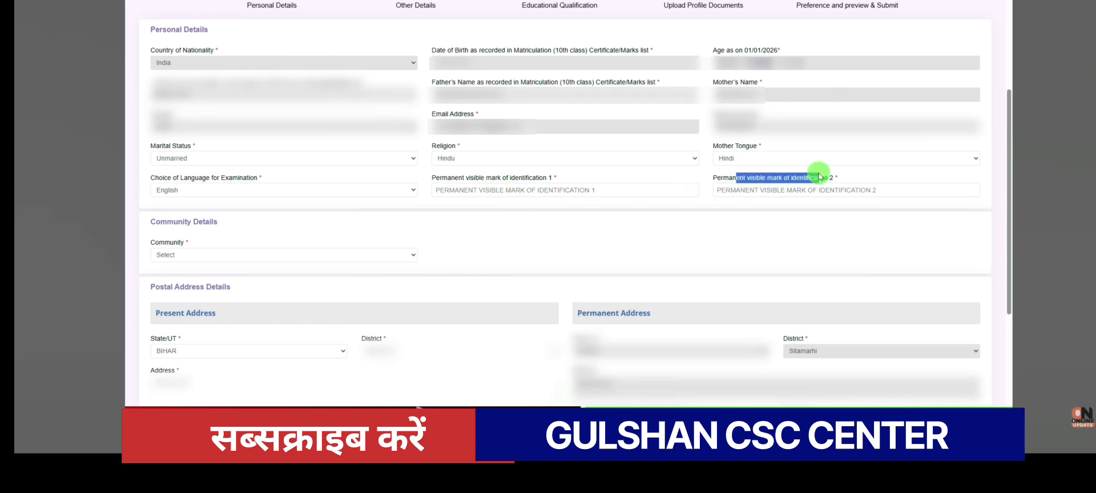
left_click(731, 192)
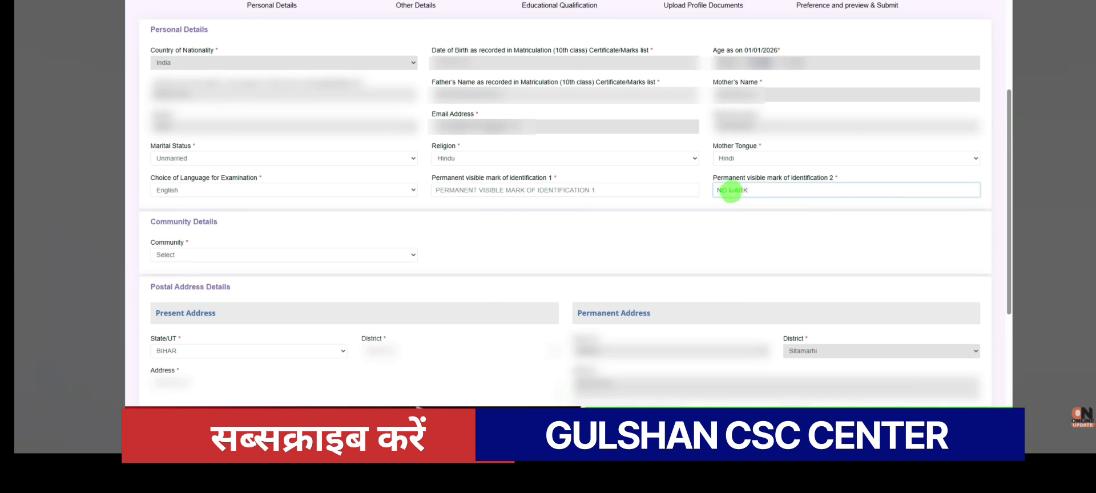
Set the community to SC (Scheduled Caste), read the notice on communities eligible for reservation, and agree to it
left_click(190, 255)
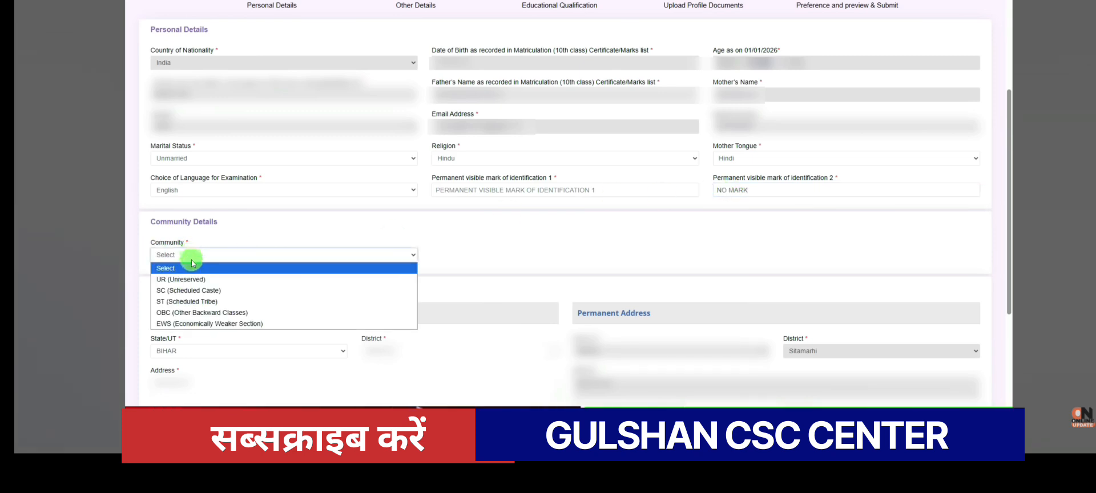
left_click(193, 290)
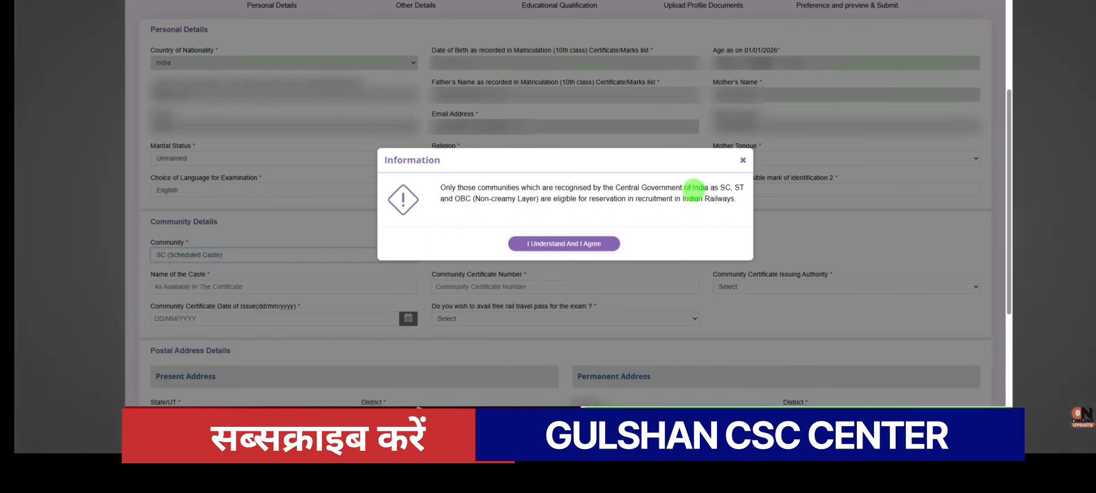
left_click_drag(616, 191, 682, 189)
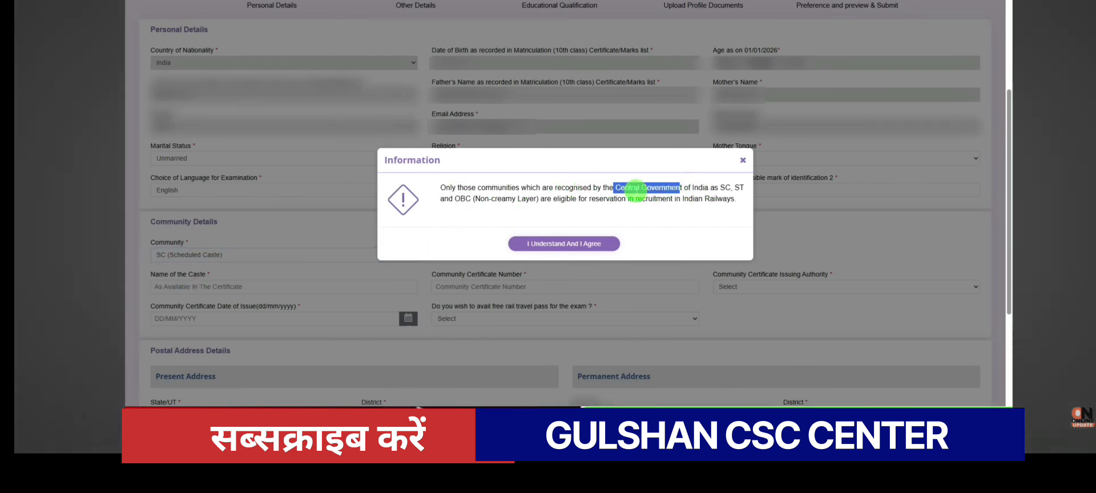
left_click(623, 192)
double_click(459, 200)
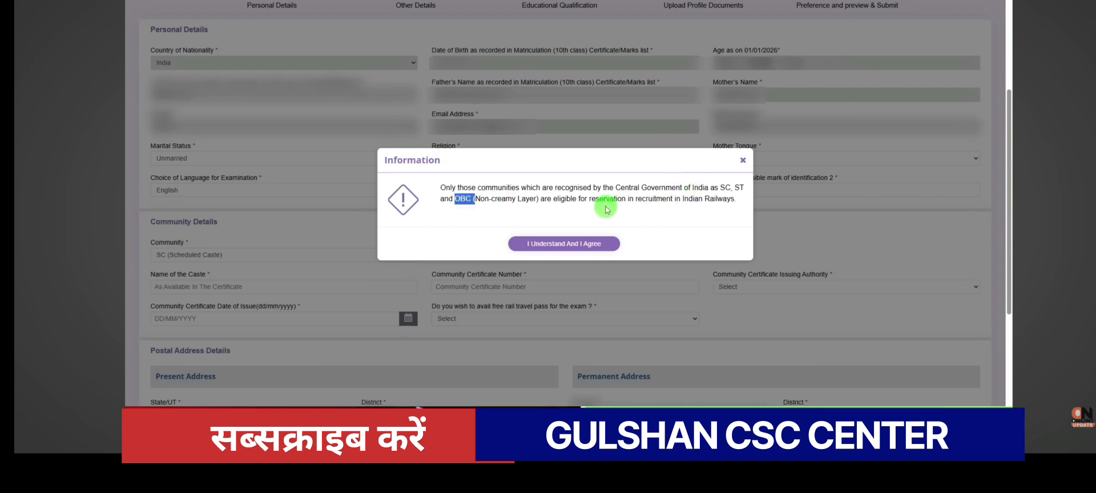
left_click_drag(556, 199, 694, 199)
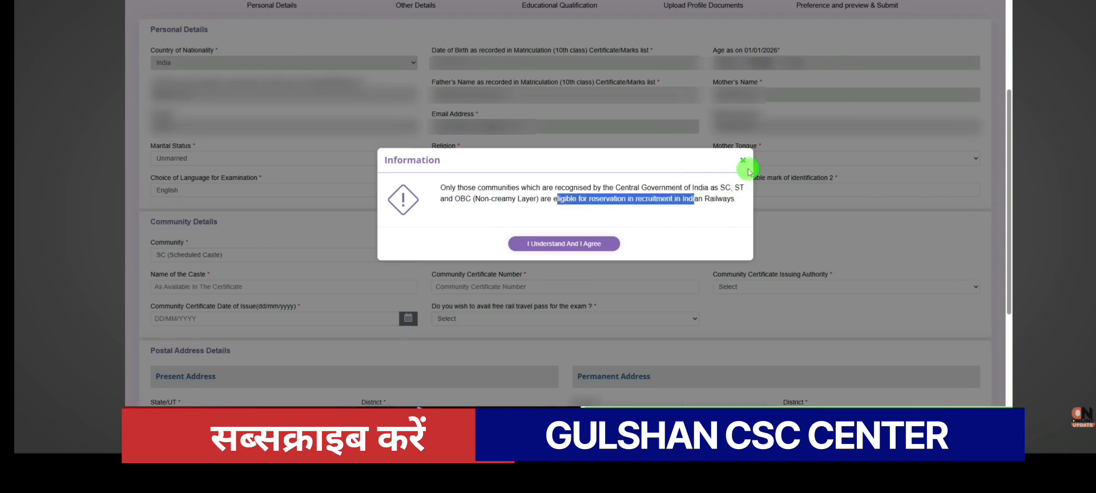
left_click_drag(744, 161, 569, 247)
left_click(569, 246)
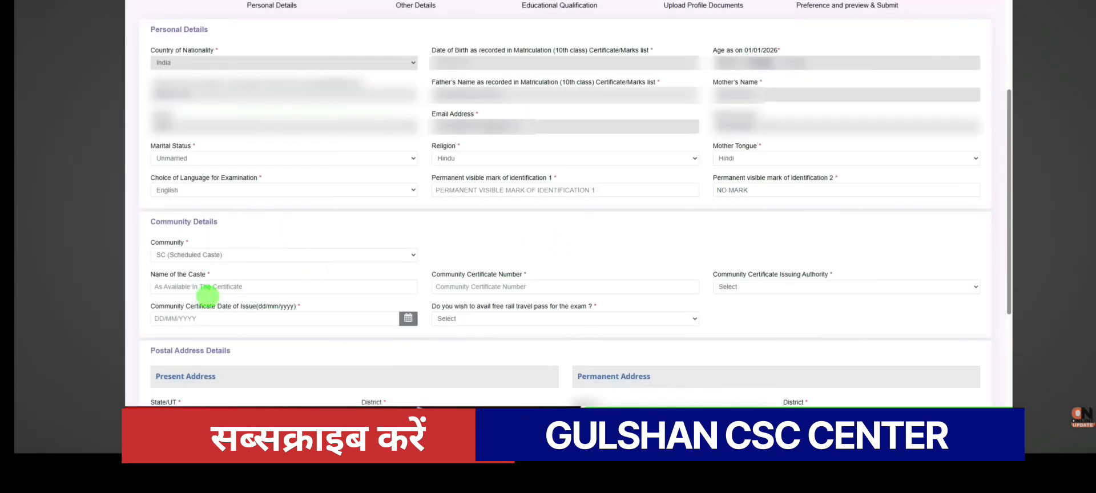
Review the caste name, certificate number and issuing authority fields, and set the community certificate's date of issue to 03/10/2025
left_click_drag(163, 274, 183, 274)
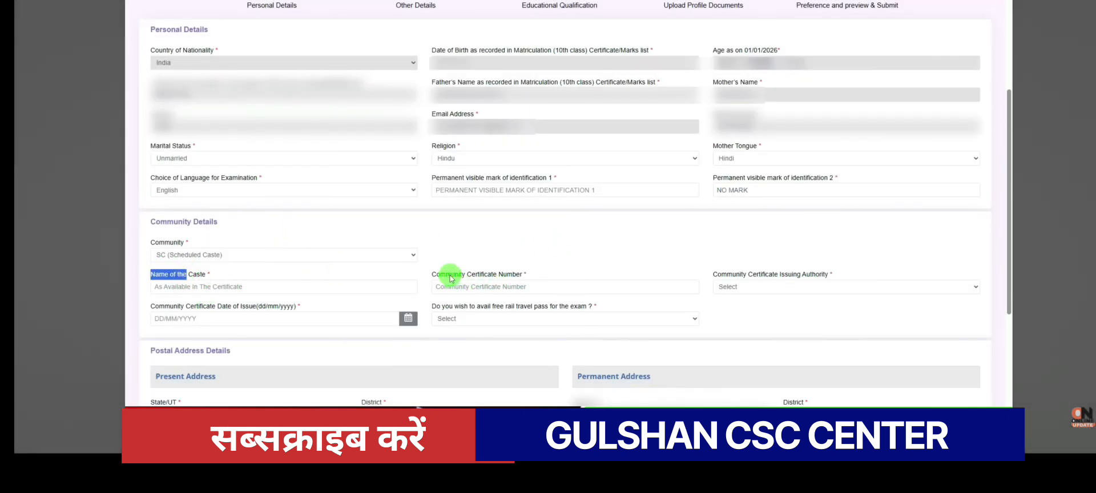
left_click_drag(450, 274, 480, 289)
left_click(774, 287)
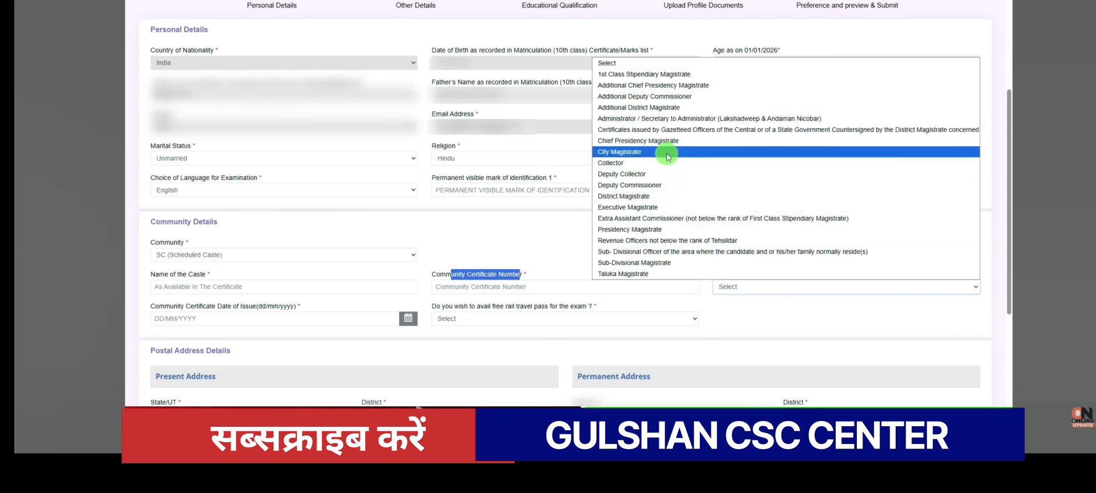
left_click(534, 230)
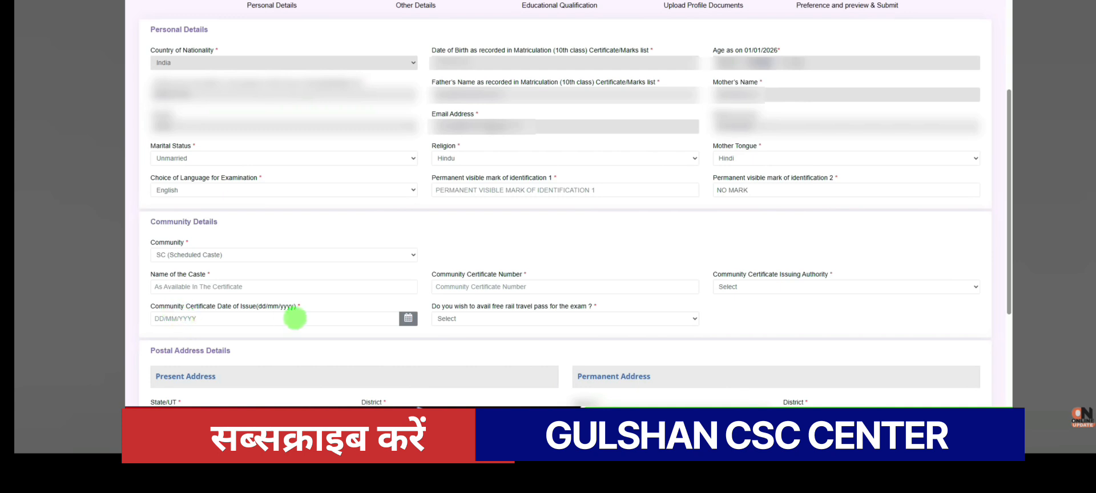
left_click(405, 319)
left_click(228, 222)
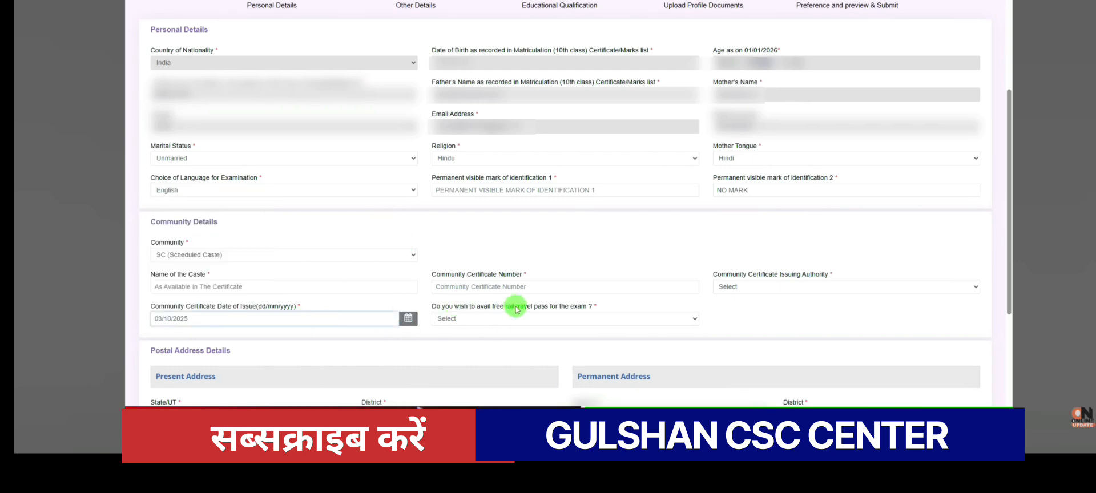
Choose Yes for the free rail travel pass for the exam and check the caste certificate upload option
left_click(499, 318)
left_click(479, 340)
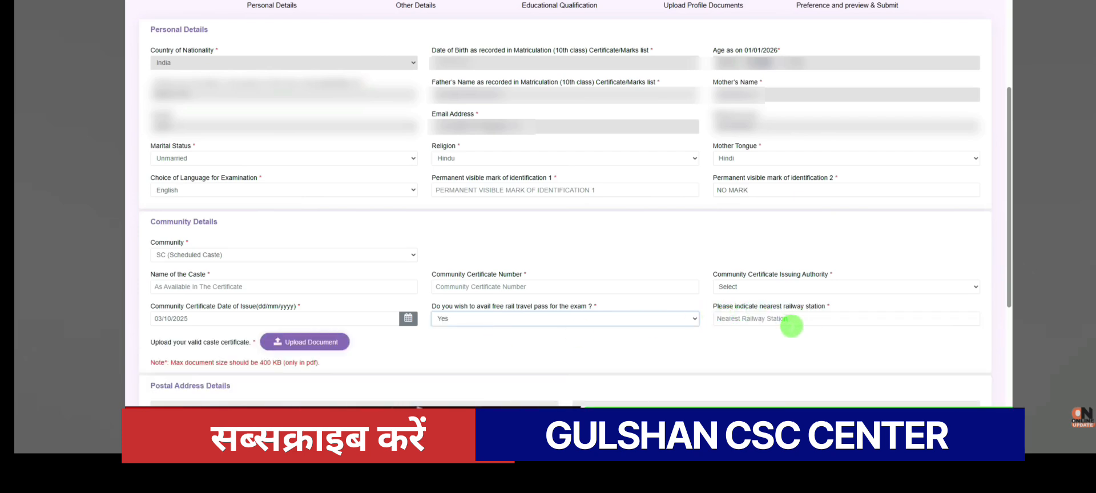
left_click_drag(207, 349, 231, 342)
left_click(319, 341)
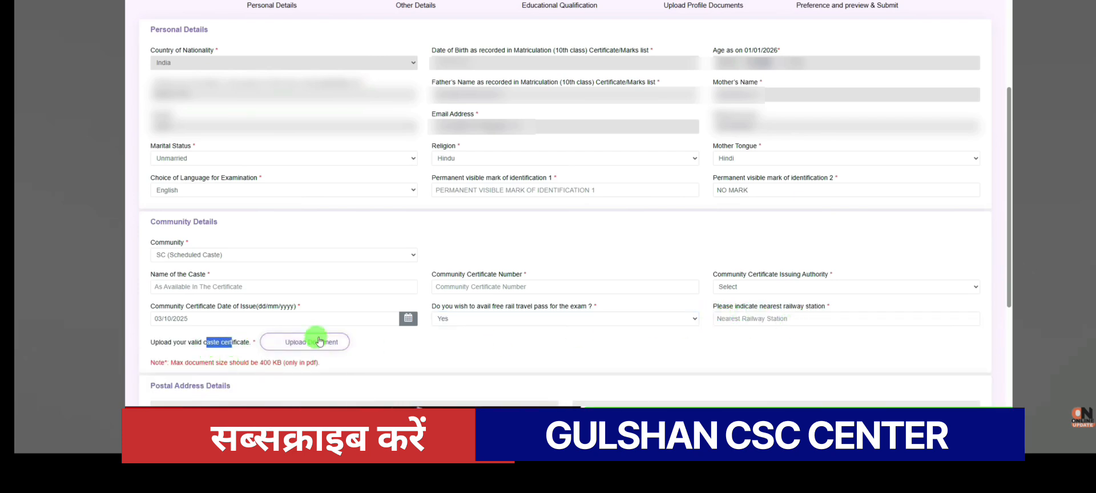
Set the community to OBC (Other Backward Classes) with the layer status OBC (Non Creamy layer)
left_click(268, 255)
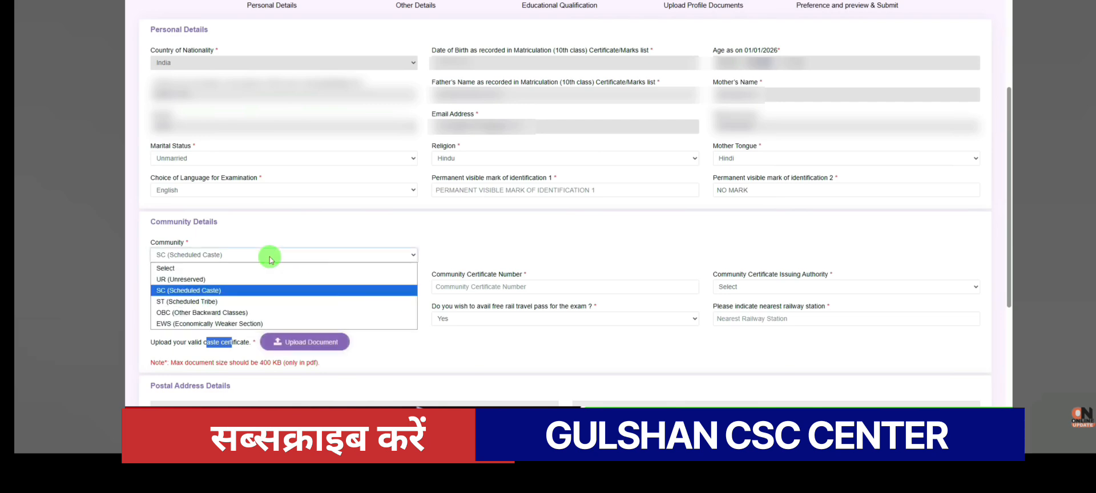
left_click(239, 310)
left_click(560, 244)
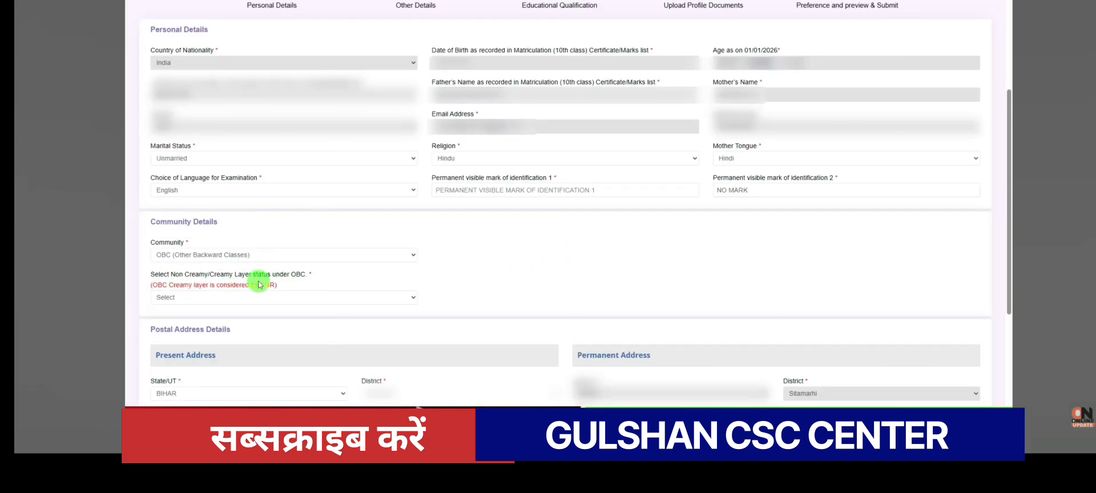
left_click(262, 297)
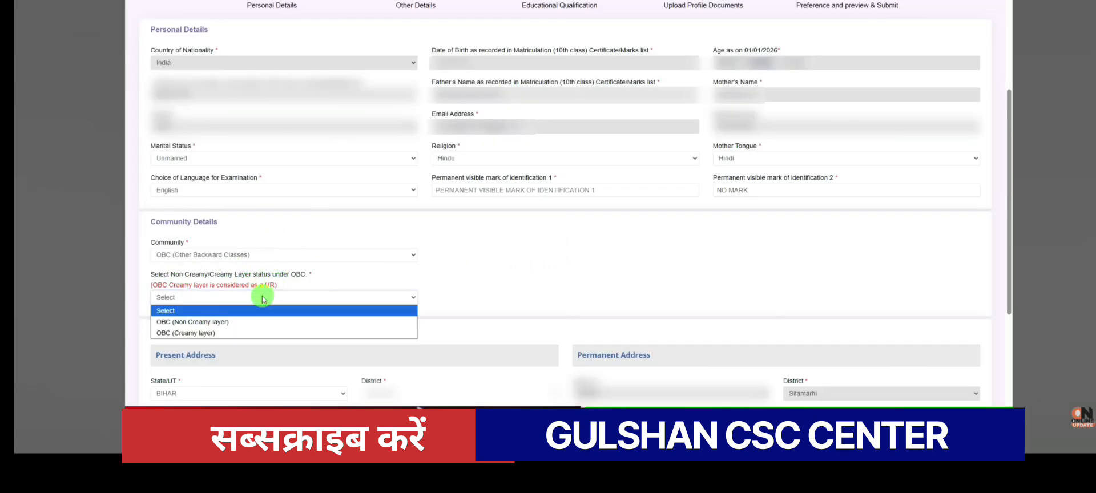
left_click(234, 323)
left_click(565, 245)
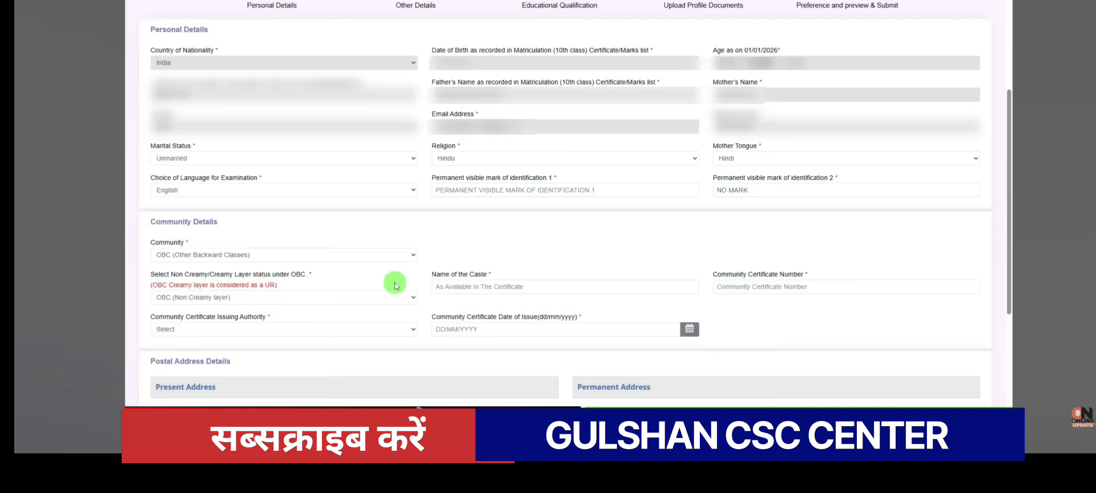
left_click(245, 298)
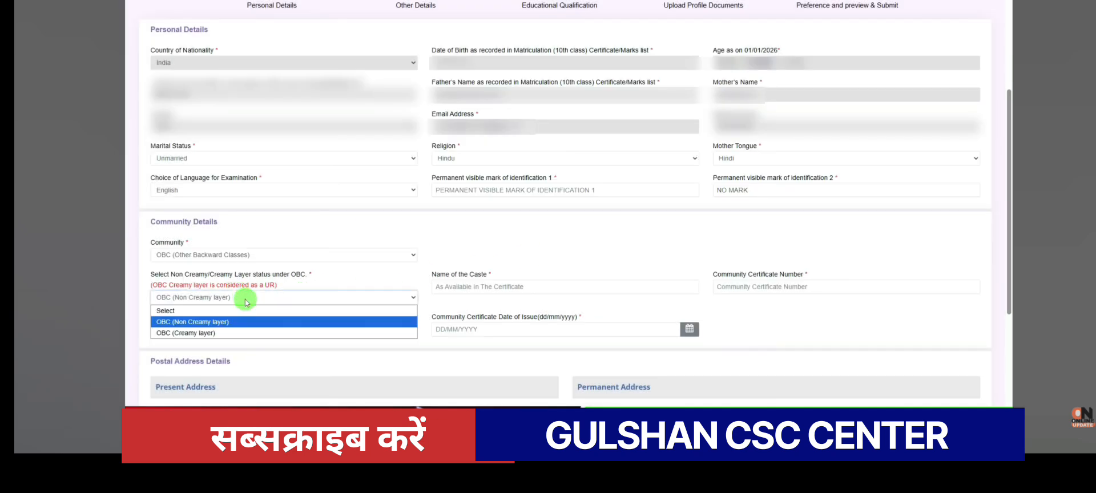
left_click(573, 256)
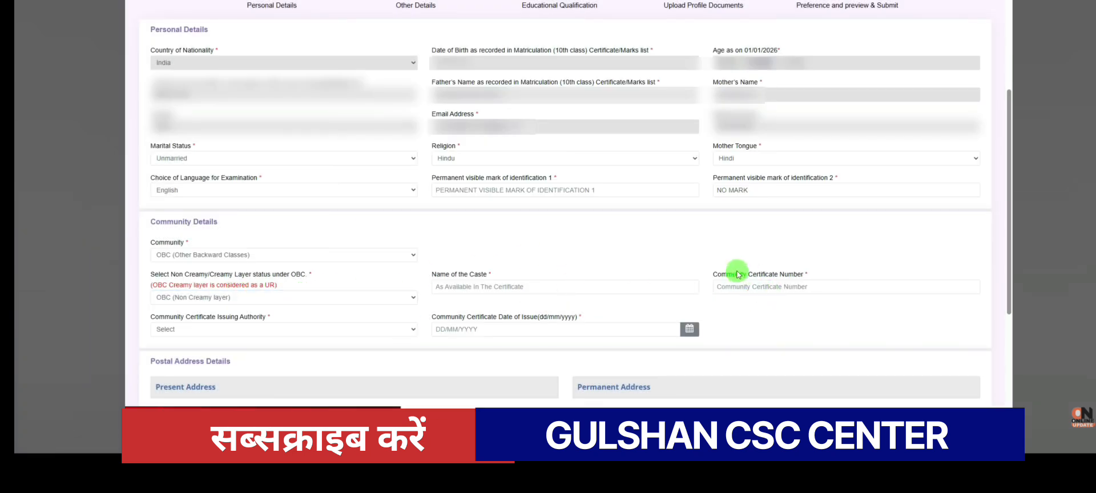
Set the community certificate issuing authority to Taluka Magistrate and check the Issuing State/UT field
left_click(284, 330)
left_click(276, 305)
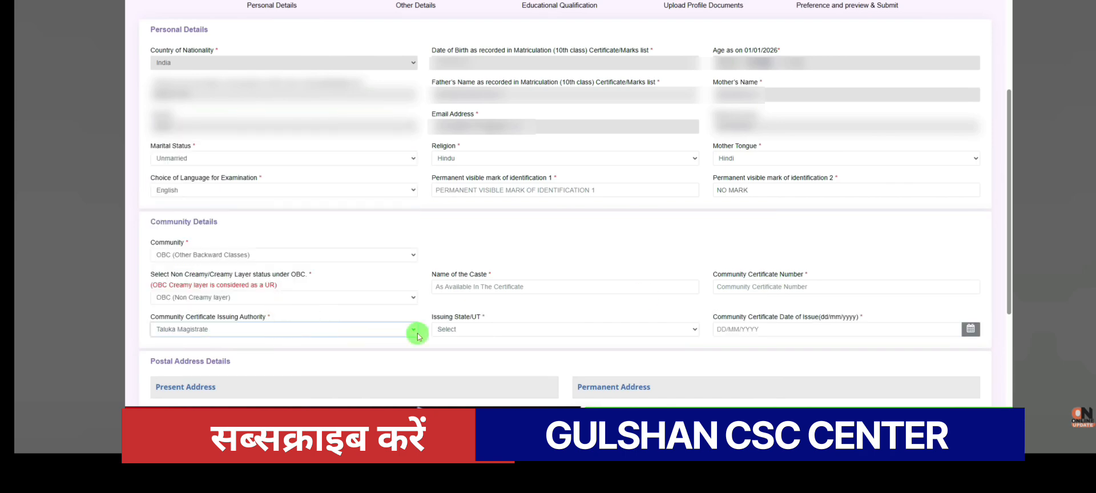
left_click(477, 329)
left_click(480, 334)
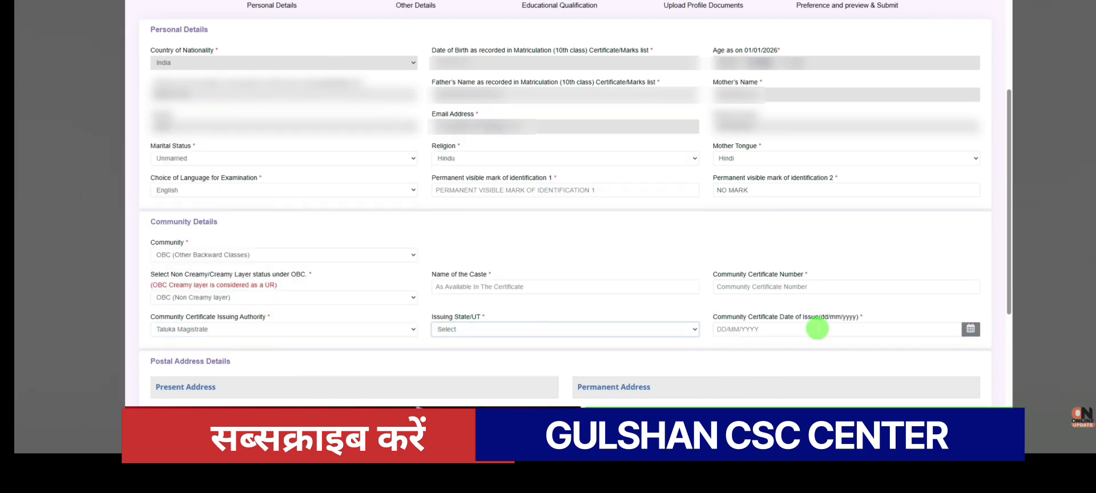
Review the postal address details, save the personal details, and dismiss the information notice about previously saved data
scroll(399, 306, "down", 2)
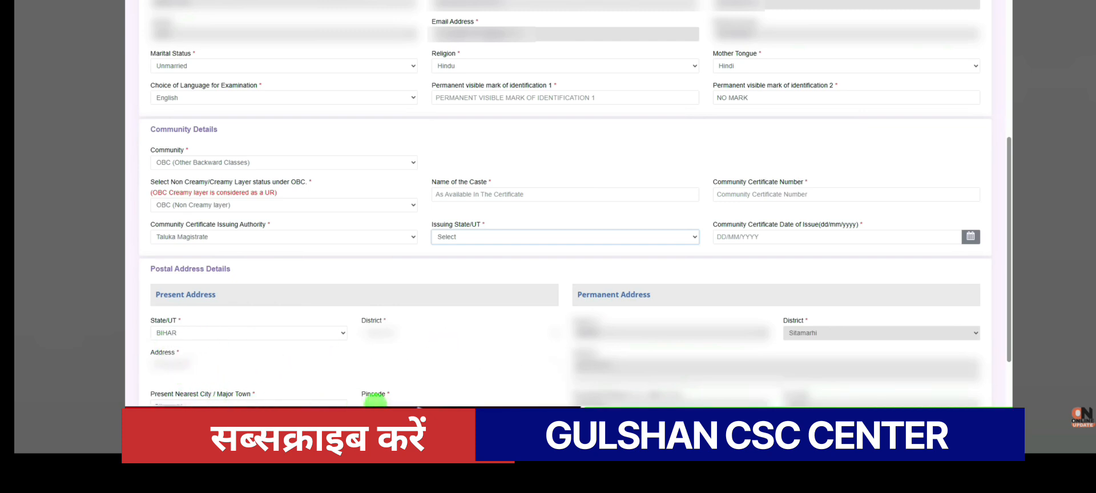
scroll(359, 393, "down", 1)
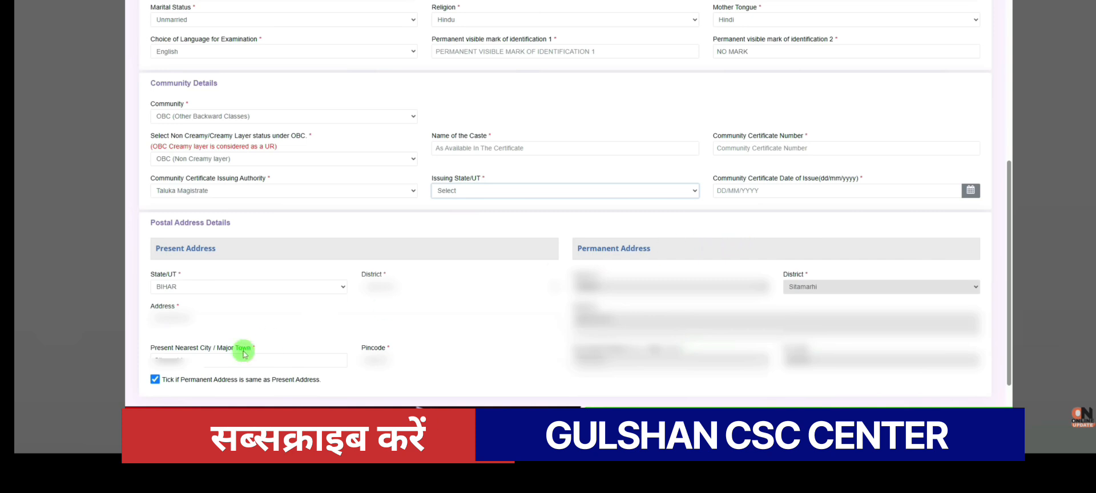
scroll(559, 317, "down", 1)
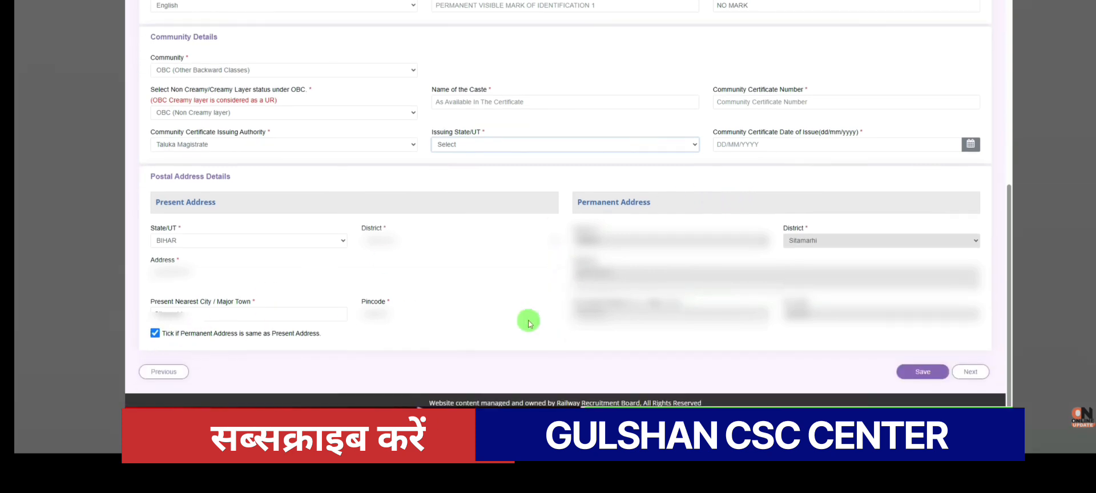
left_click(920, 373)
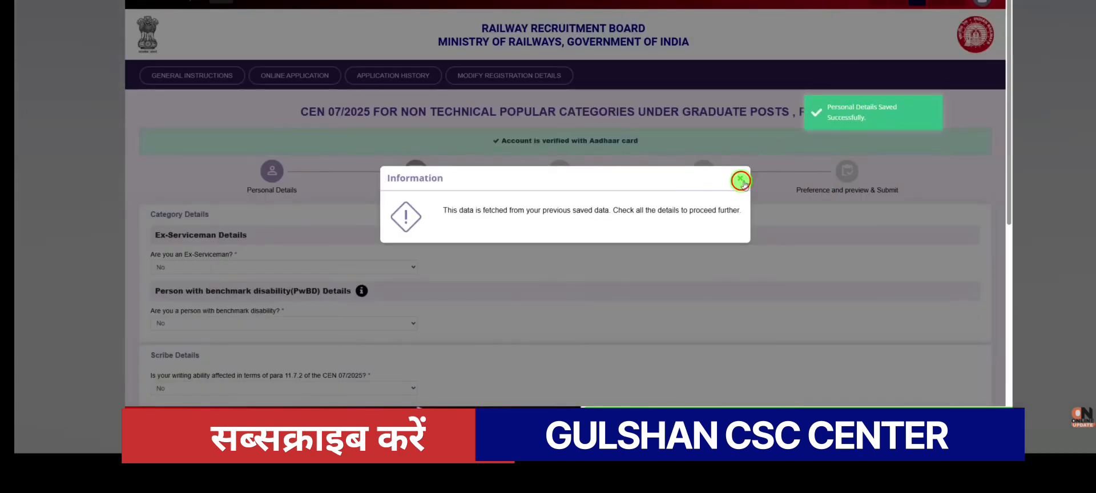
left_click(741, 181)
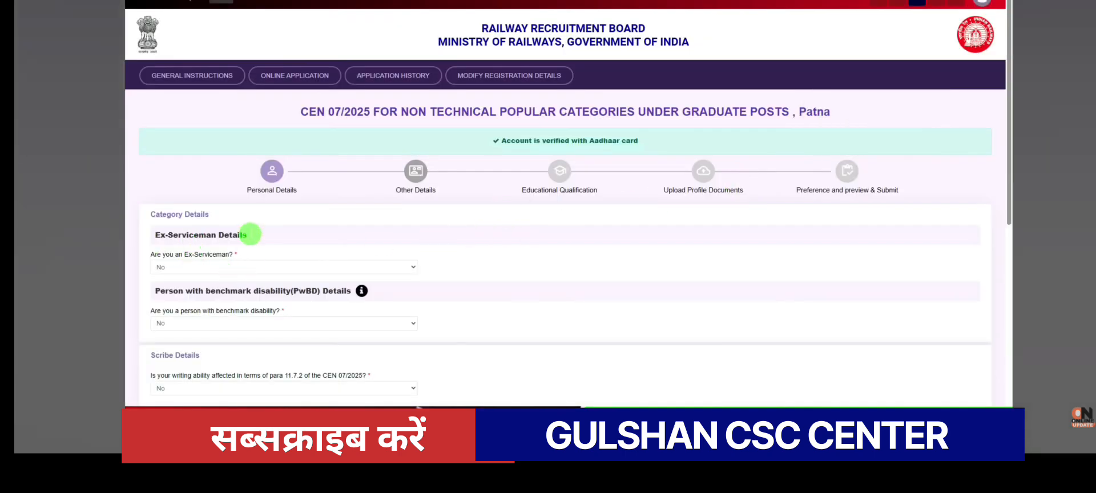
Check that the ex-serviceman, benchmark disability and affected writing ability questions are each answered No
scroll(250, 234, "down", 1)
left_click(240, 225)
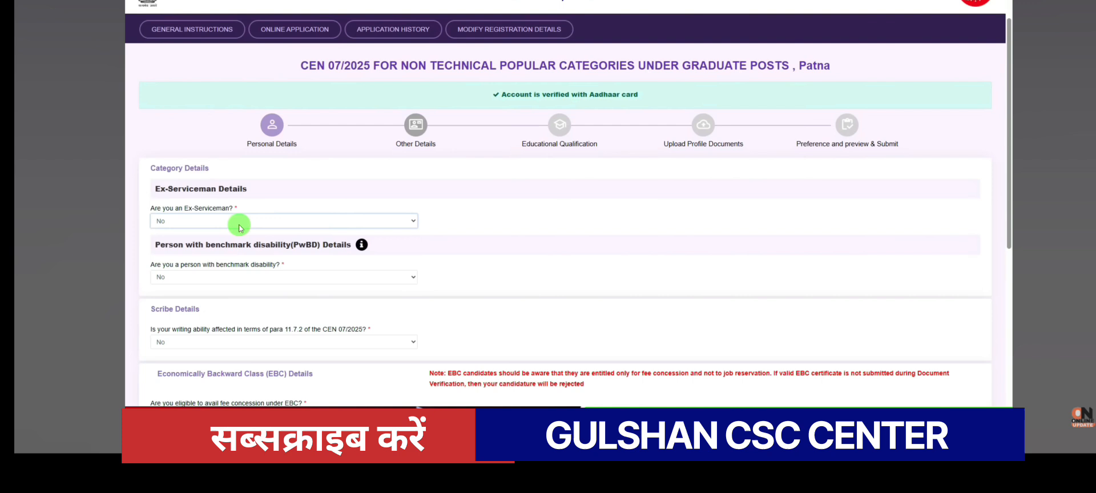
left_click(246, 281)
left_click(245, 278)
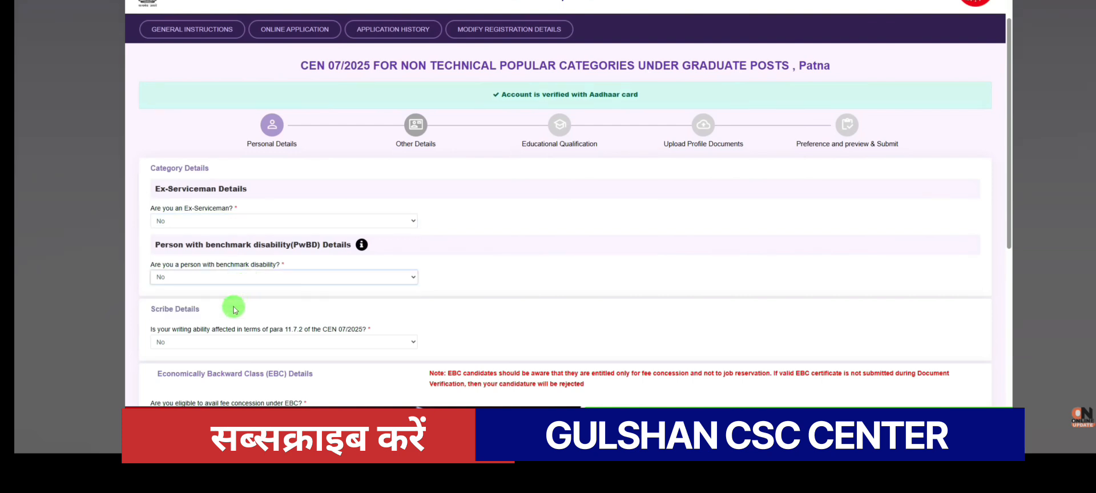
left_click(225, 344)
left_click(226, 344)
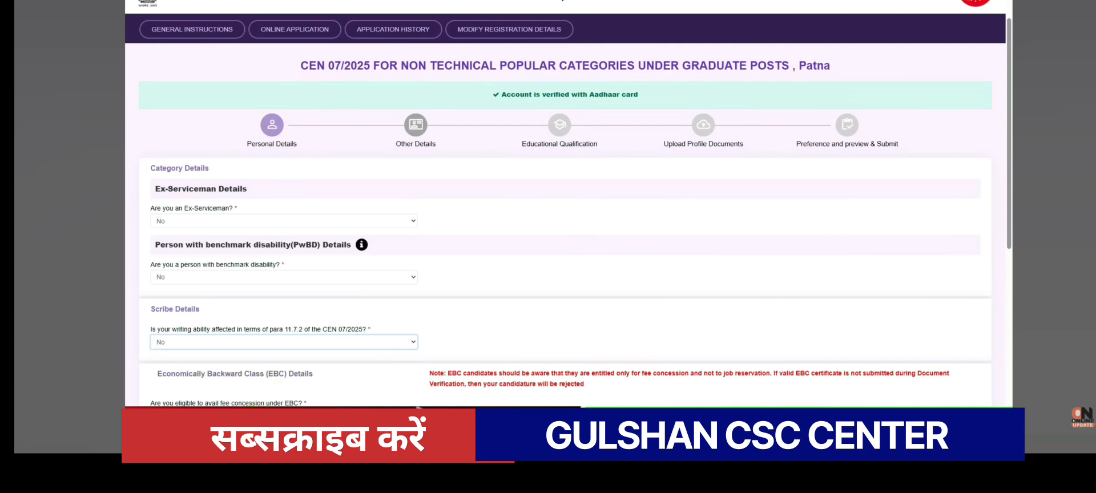
Try Yes for the EBC fee concession, check the document type options, and set the answer back to No
scroll(259, 371, "down", 1)
left_click(234, 370)
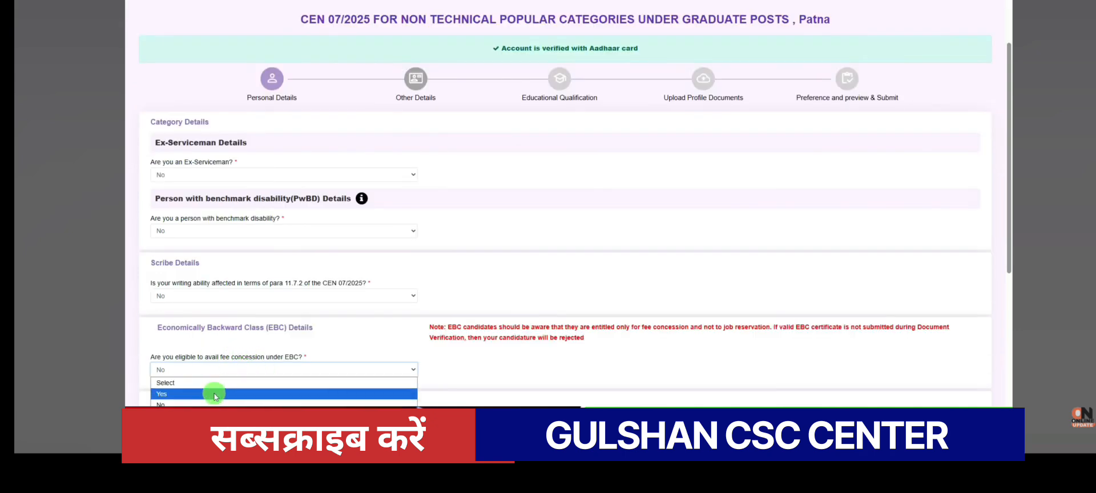
left_click(214, 396)
left_click(545, 291)
left_click(471, 374)
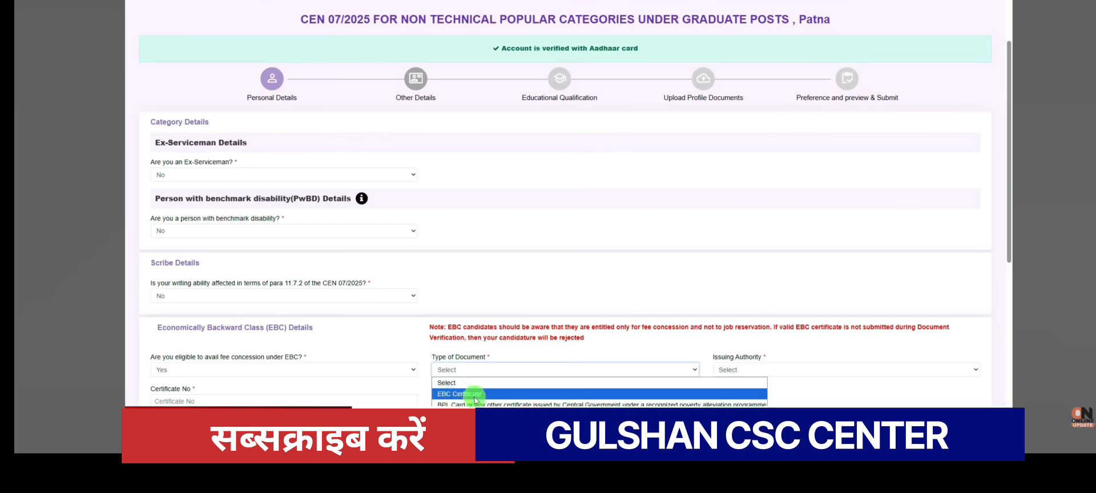
left_click(348, 370)
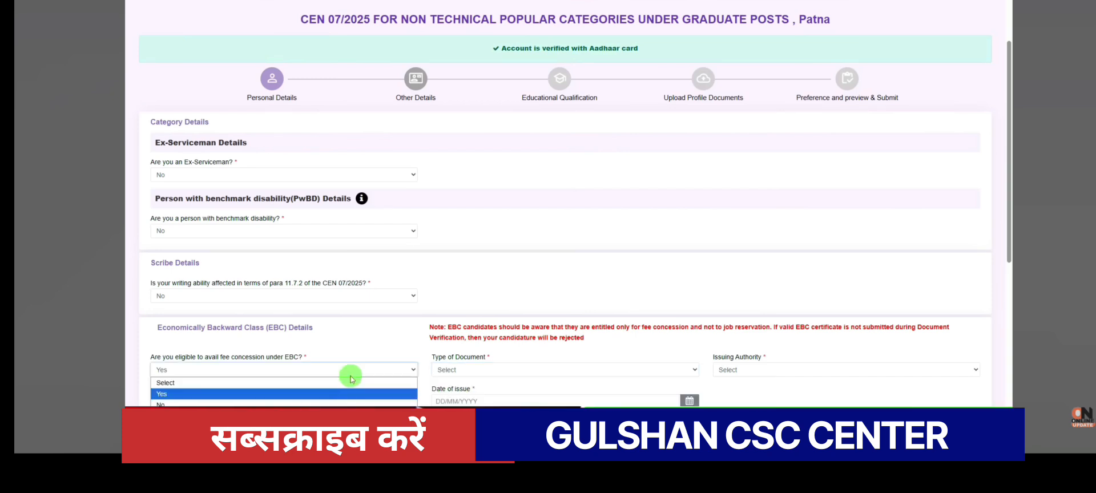
left_click(371, 365)
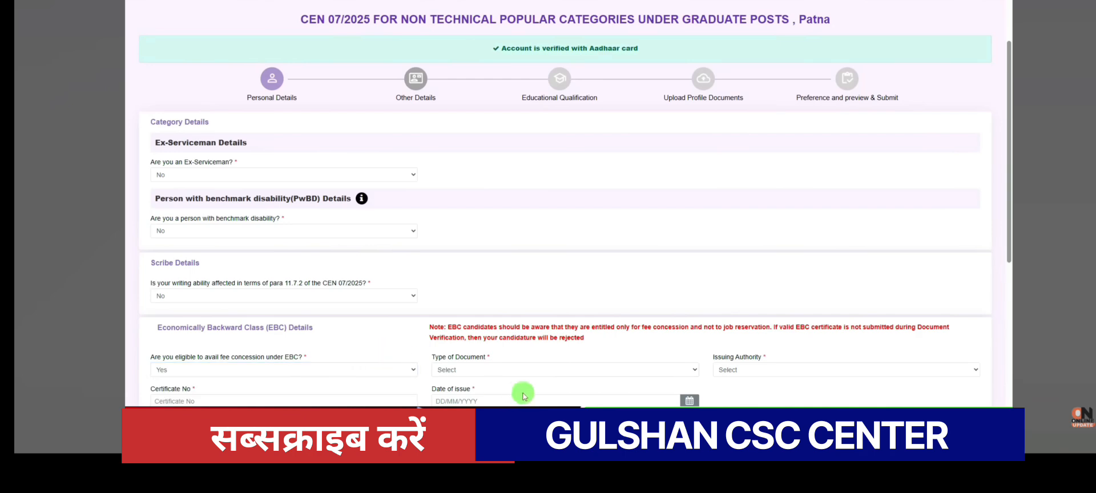
left_click(260, 368)
left_click(215, 403)
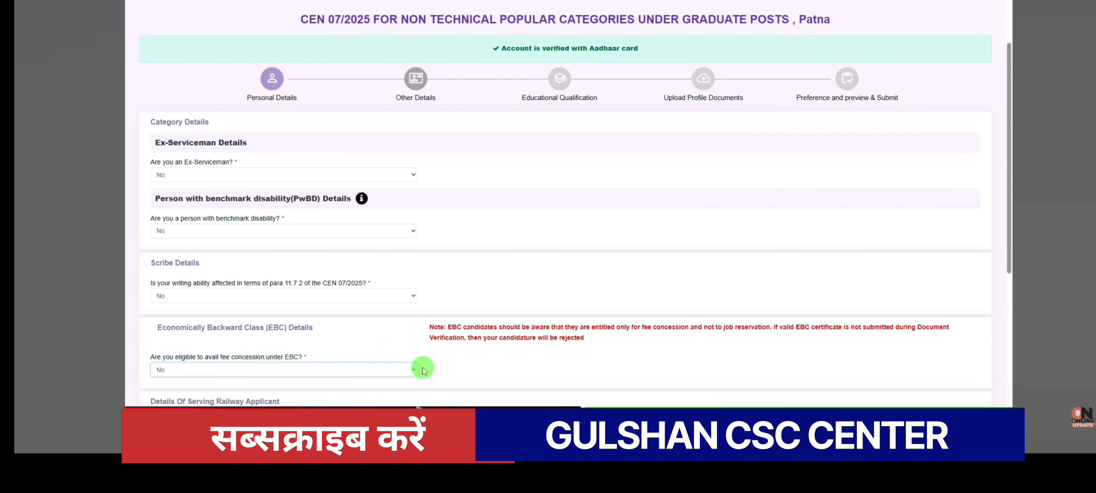
Answer No to being an Indian Railways employee, choose Not Applicable as the current department, and save the other details
scroll(486, 356, "down", 4)
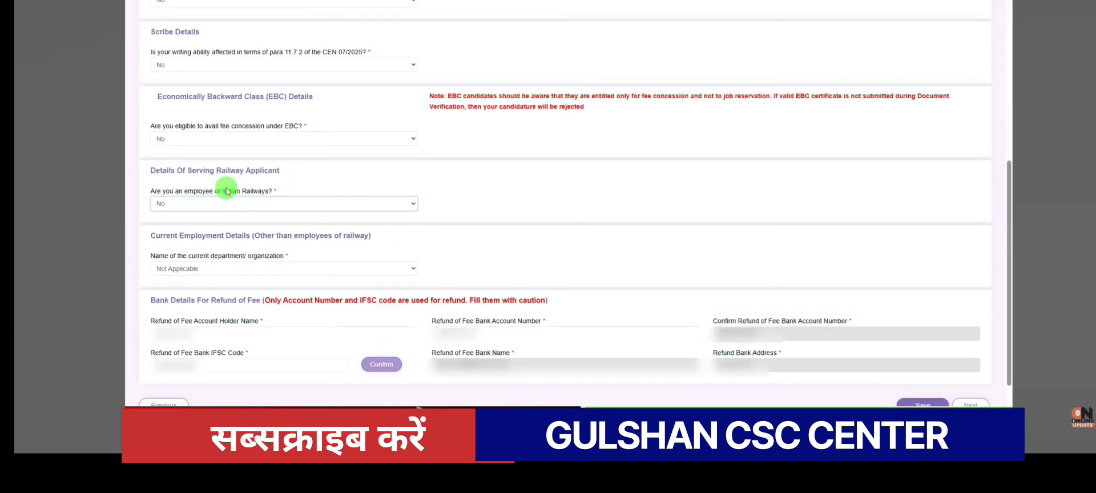
left_click(249, 207)
left_click(220, 236)
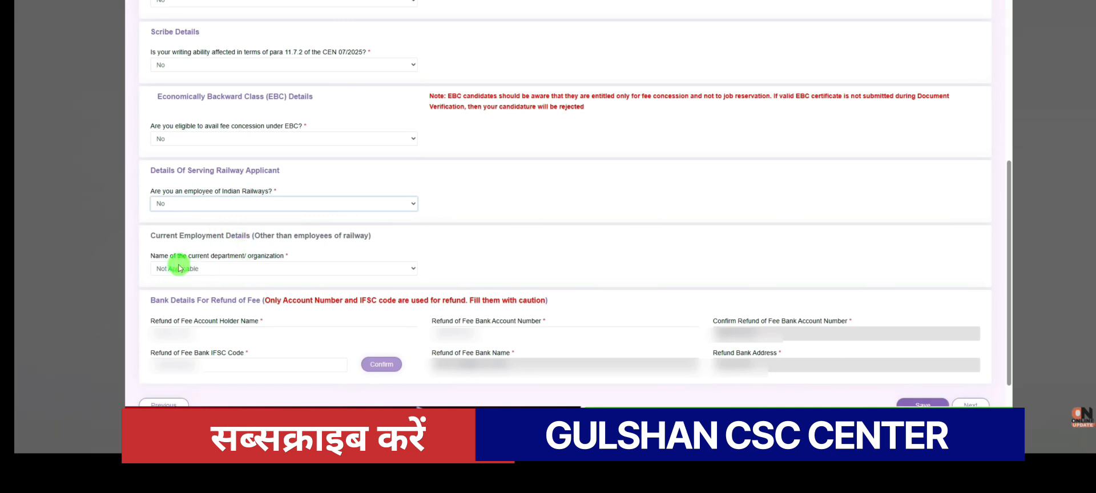
left_click(227, 270)
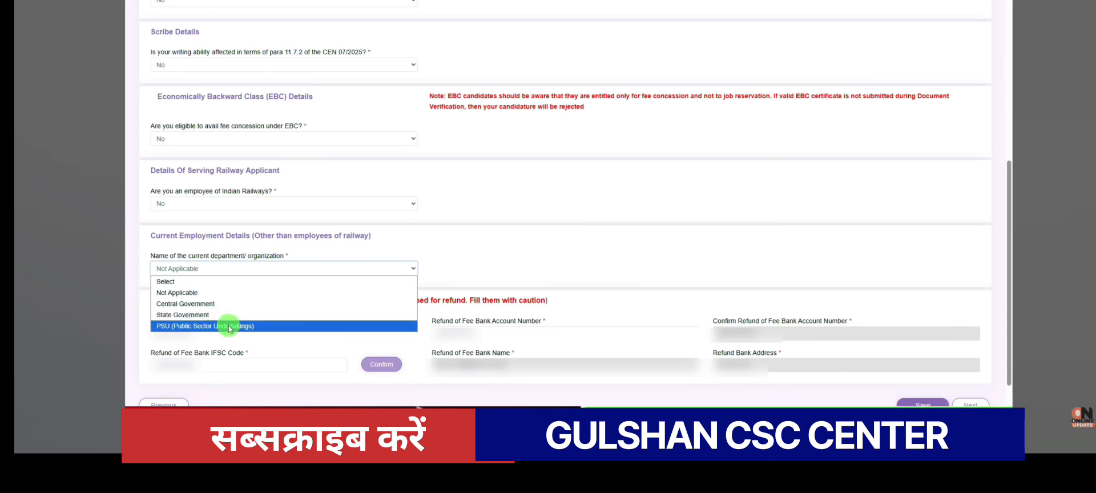
left_click(228, 294)
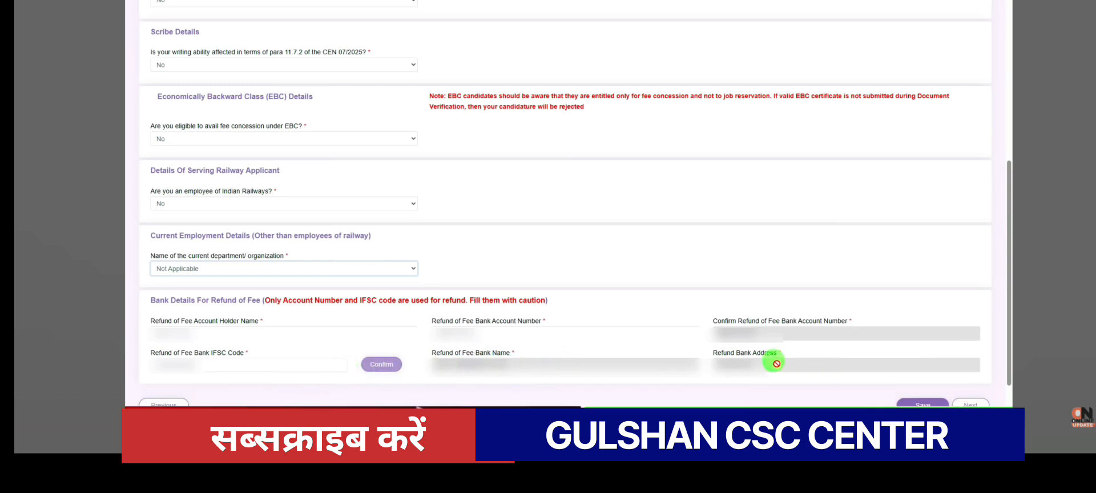
left_click(922, 404)
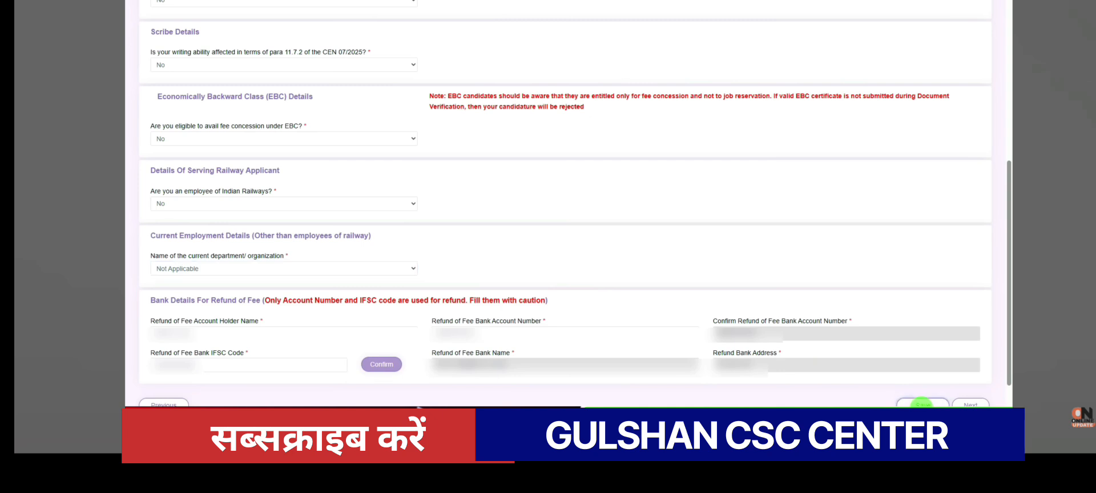
left_click(970, 404)
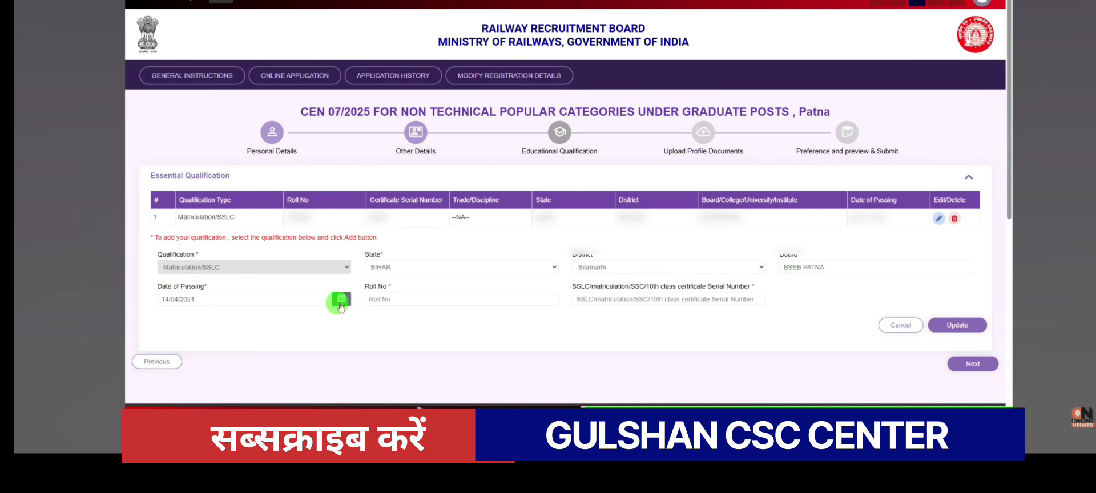
Review the roll number, certificate serial number and date of passing fields, and update the Matriculation/SSLC qualification
left_click_drag(365, 285, 387, 286)
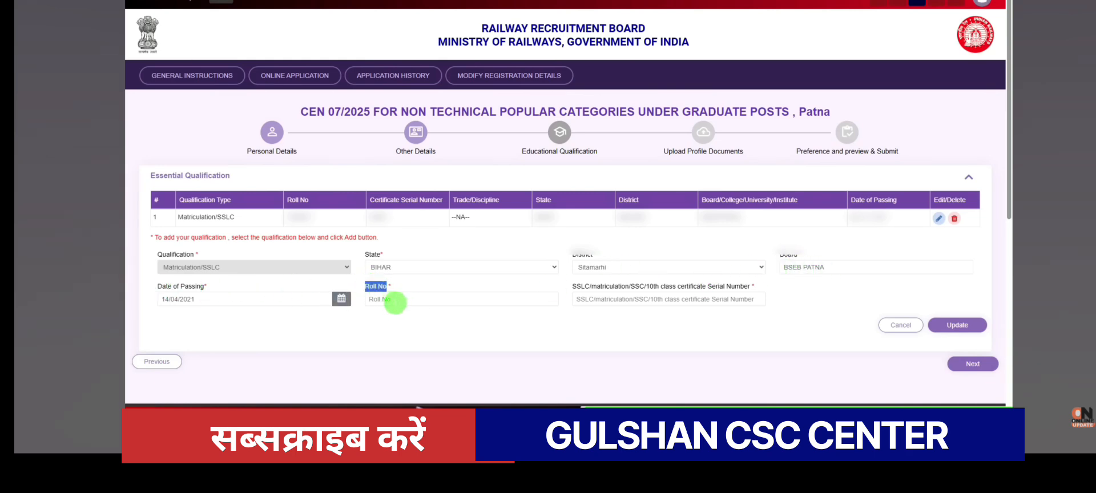
left_click_drag(572, 287, 620, 289)
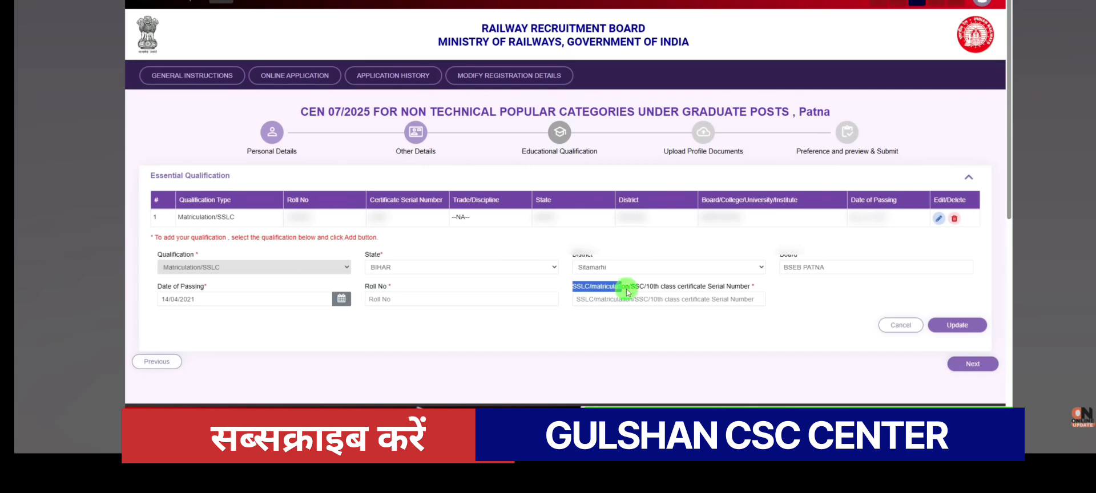
left_click_drag(702, 286, 746, 293)
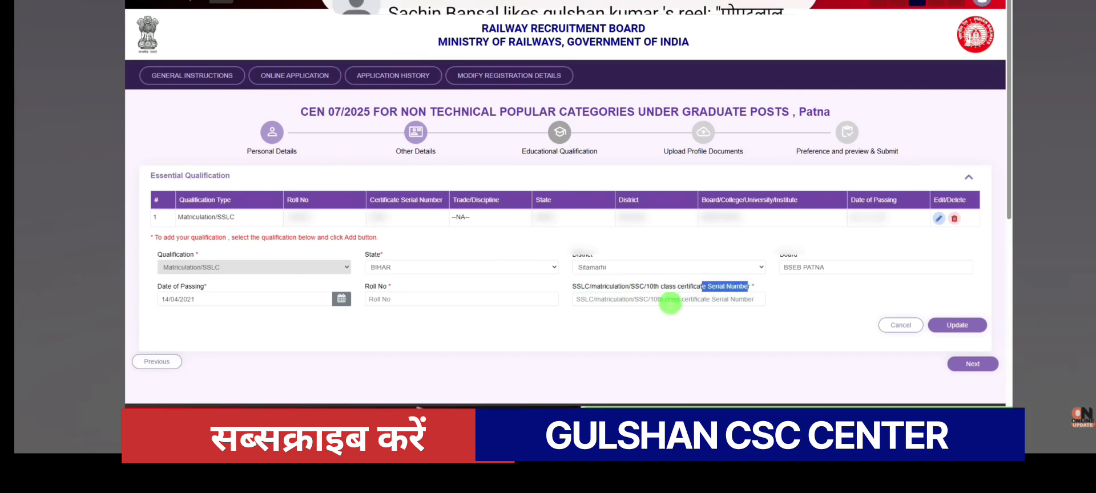
left_click_drag(162, 287, 206, 306)
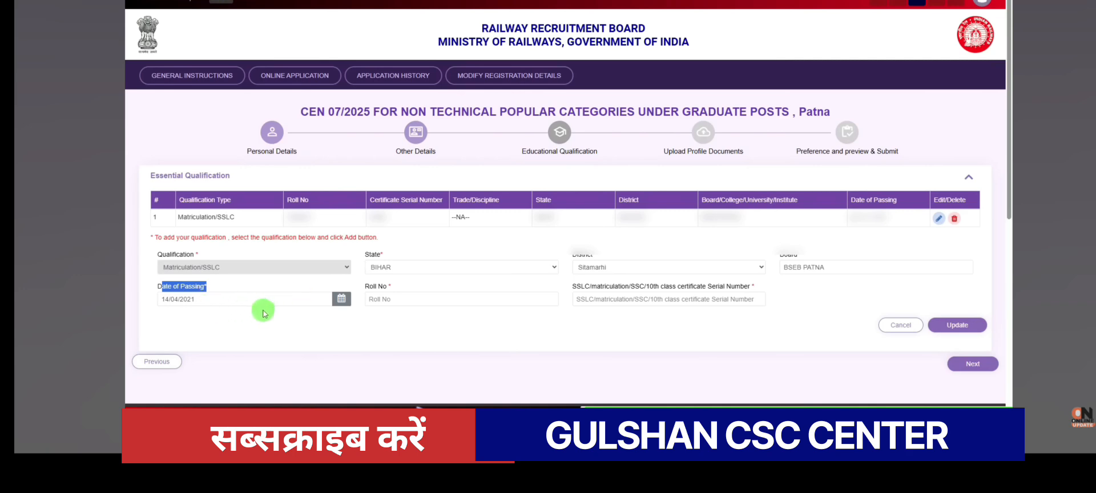
left_click(956, 330)
Fill in a 12th (+2 Stage) or its equivalent qualification with Any Discipline, state BIHAR and district Sitamarhi
left_click(246, 267)
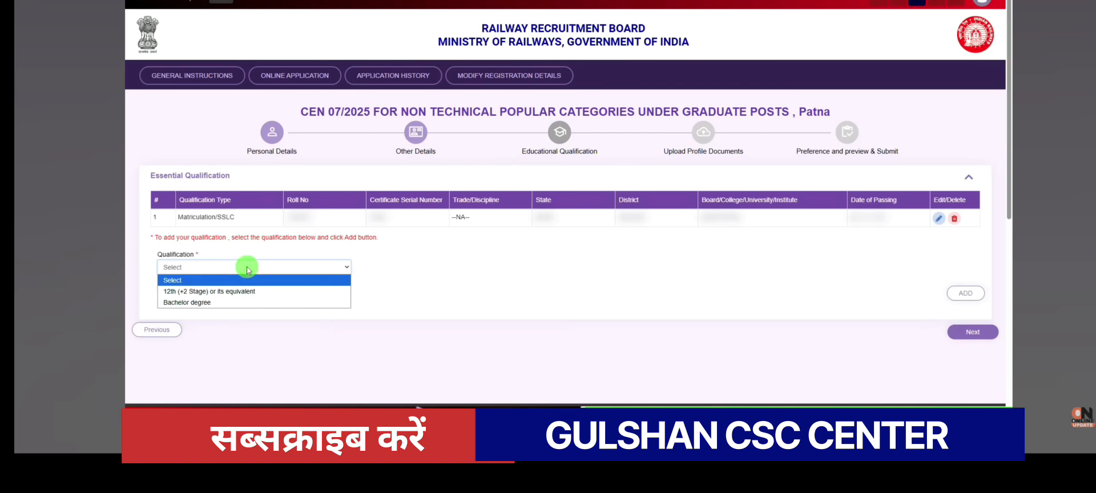
left_click(206, 291)
left_click(398, 268)
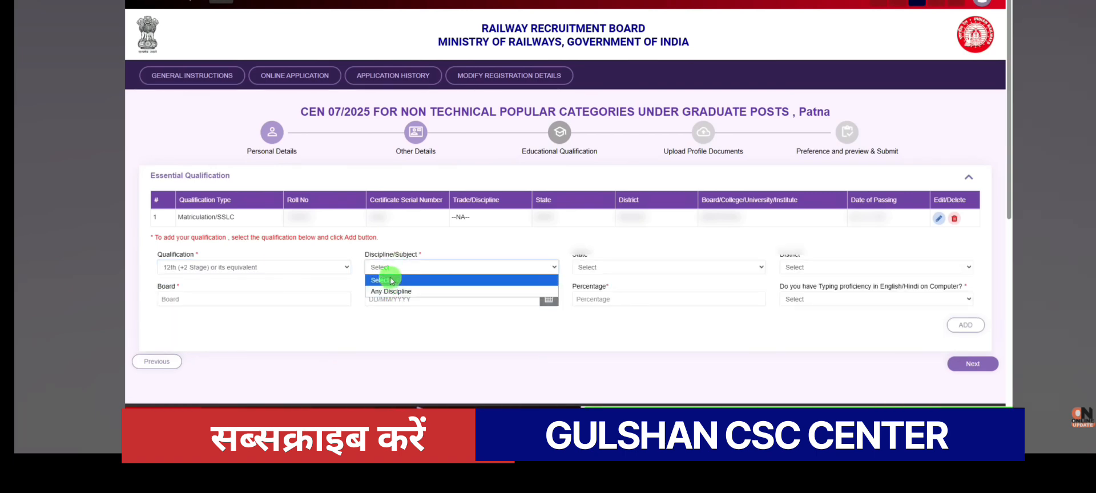
left_click(385, 292)
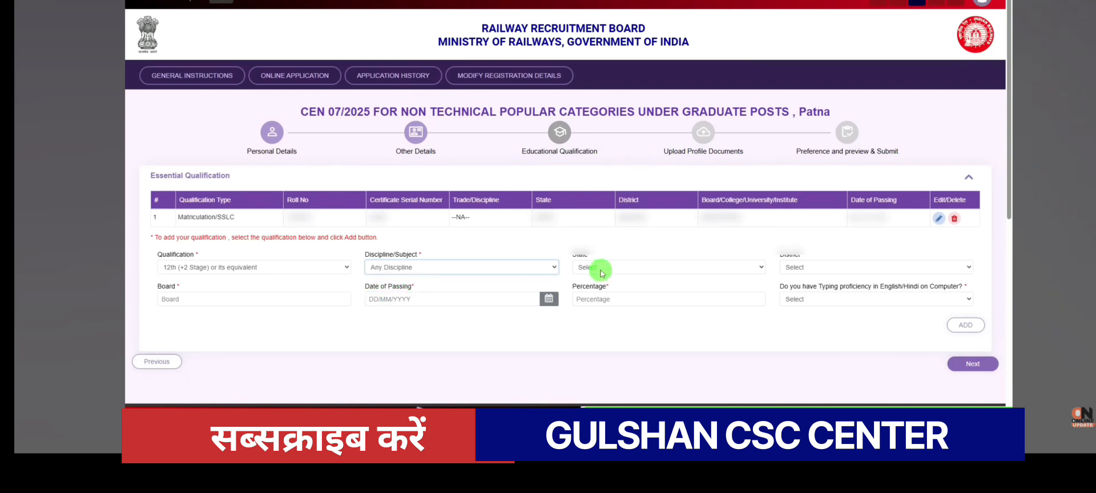
left_click(599, 268)
left_click(612, 98)
left_click(813, 266)
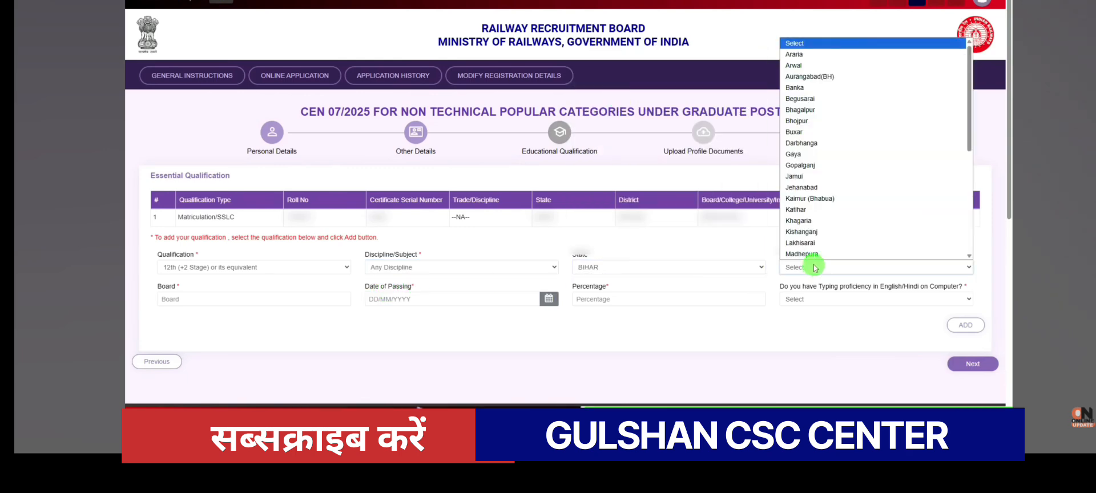
scroll(805, 201, "down", 5)
left_click(811, 199)
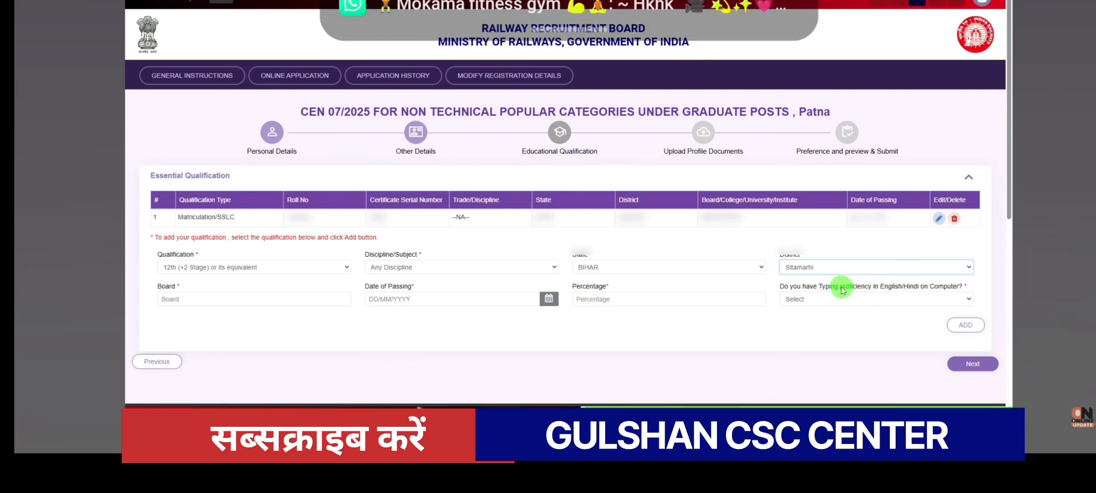
Try No for English/Hindi computer typing proficiency, settle on Yes, and add the 12th qualification to the list
left_click(807, 298)
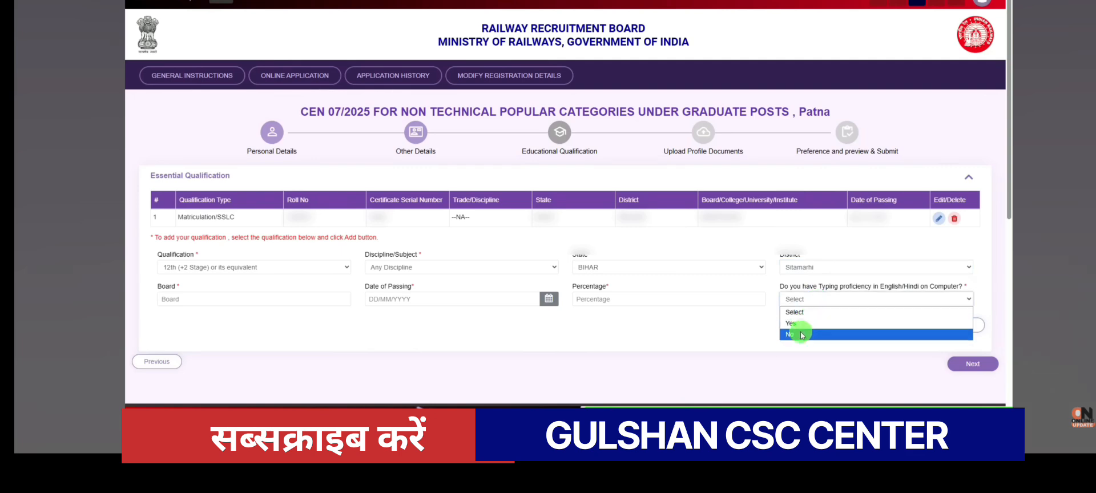
left_click(801, 335)
left_click(809, 299)
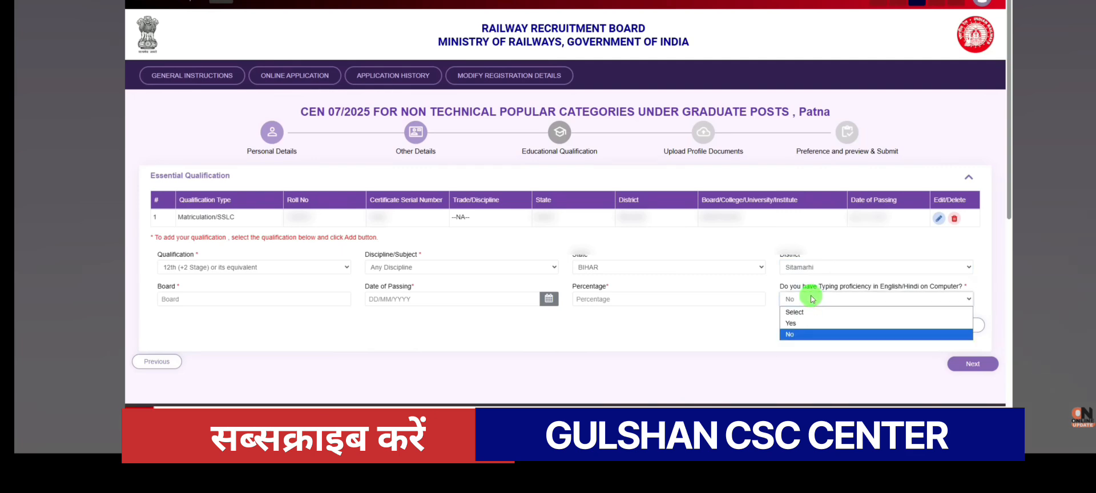
left_click(803, 324)
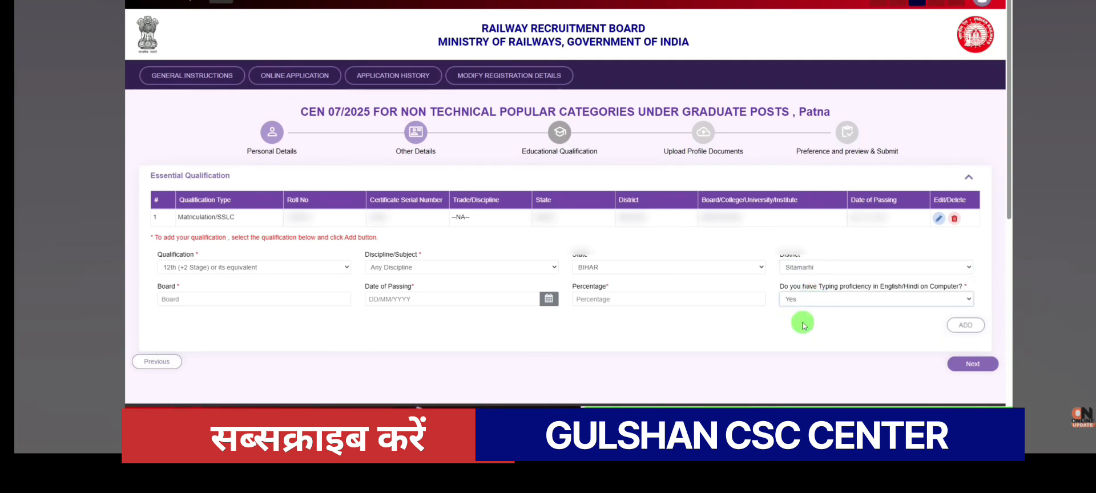
left_click(968, 323)
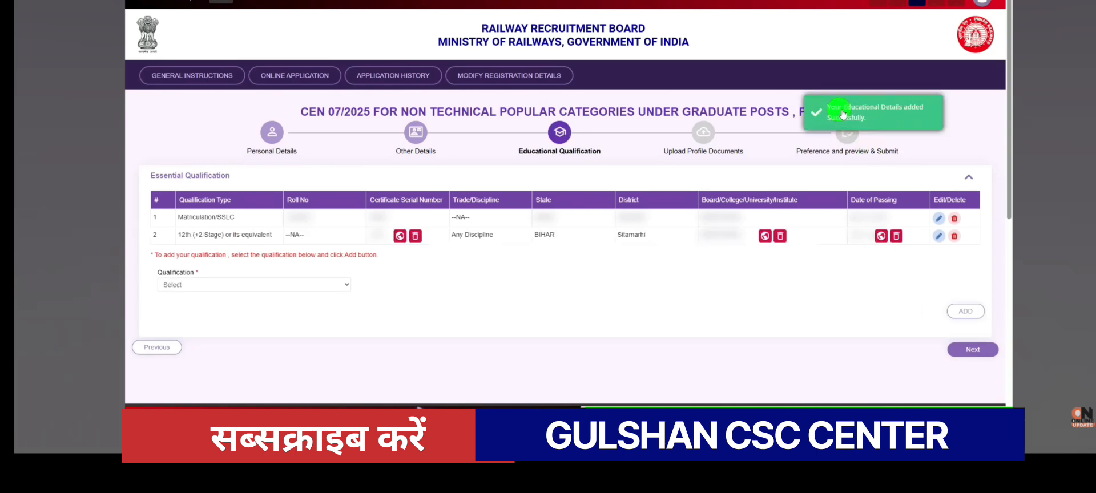
Check the remaining qualification options without choosing one, and proceed to the Upload Profile Documents stage
left_click(307, 287)
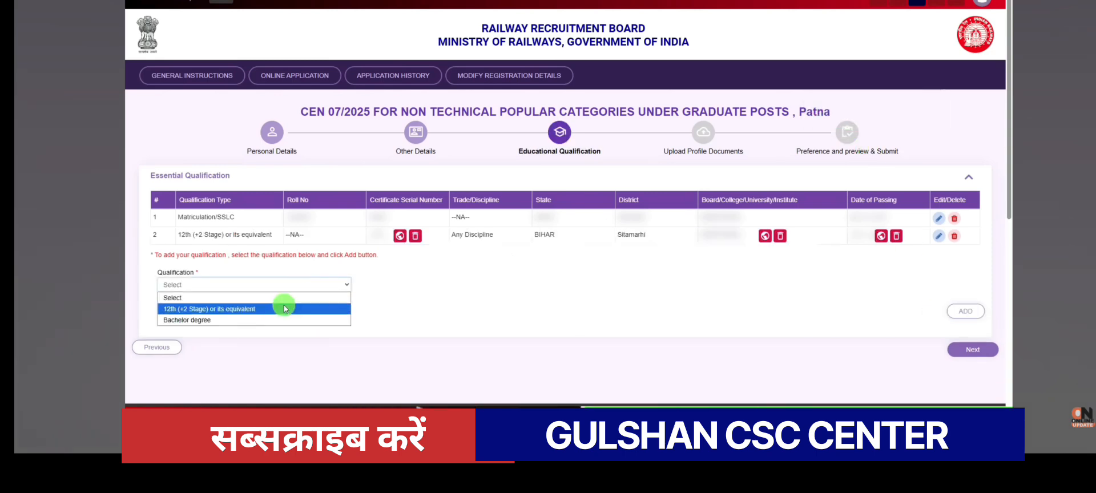
left_click(423, 303)
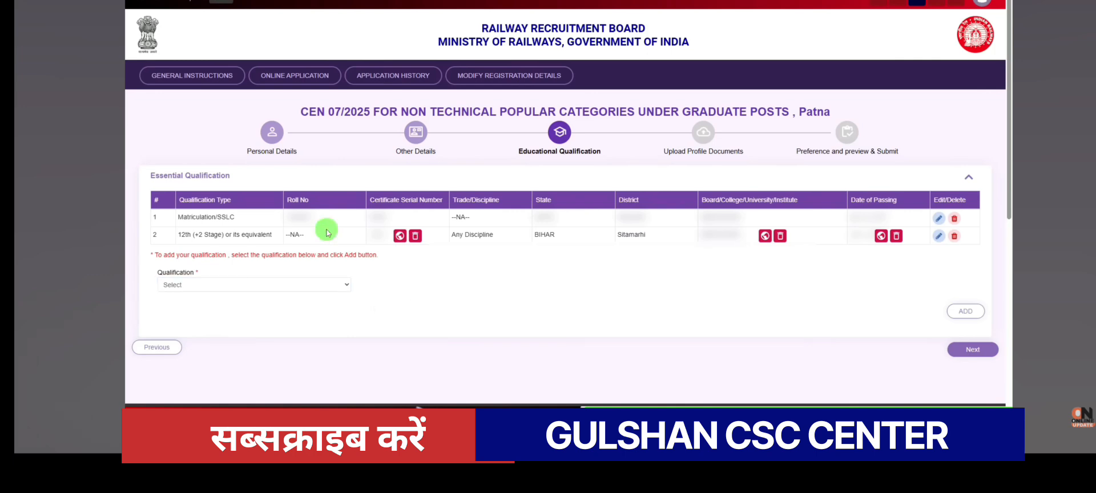
left_click(973, 350)
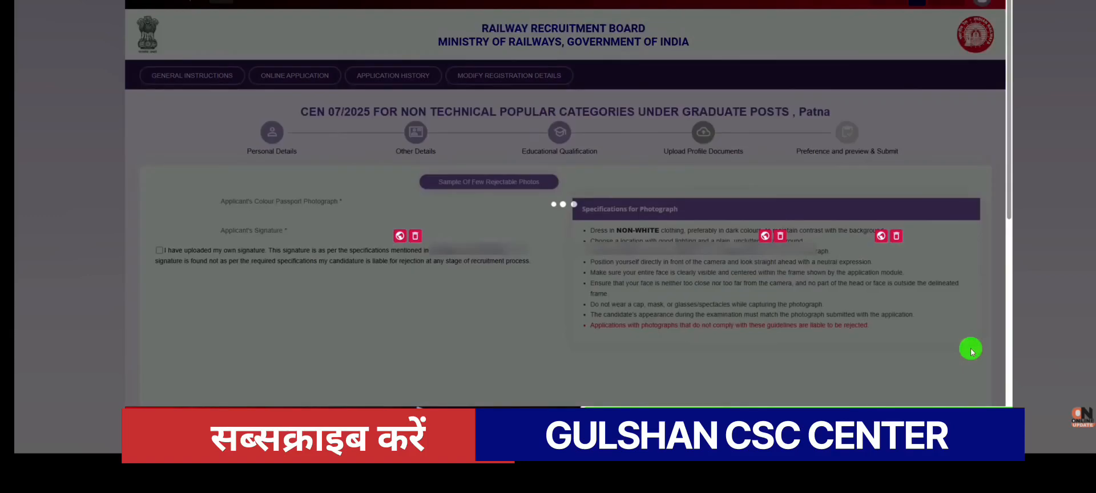
Disable the browser's blur extension so the upload page is shown without blurring
left_click(917, 3)
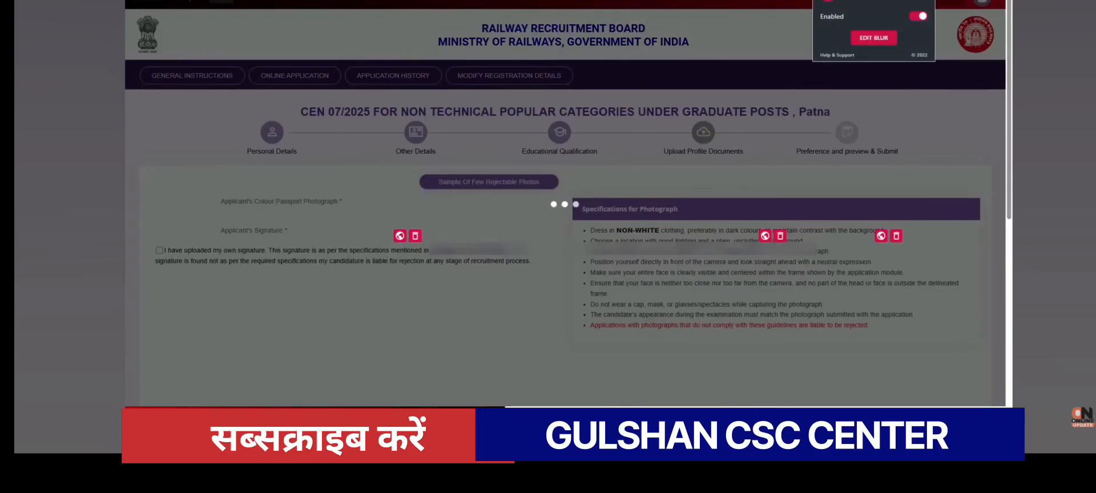
left_click(917, 16)
left_click(674, 187)
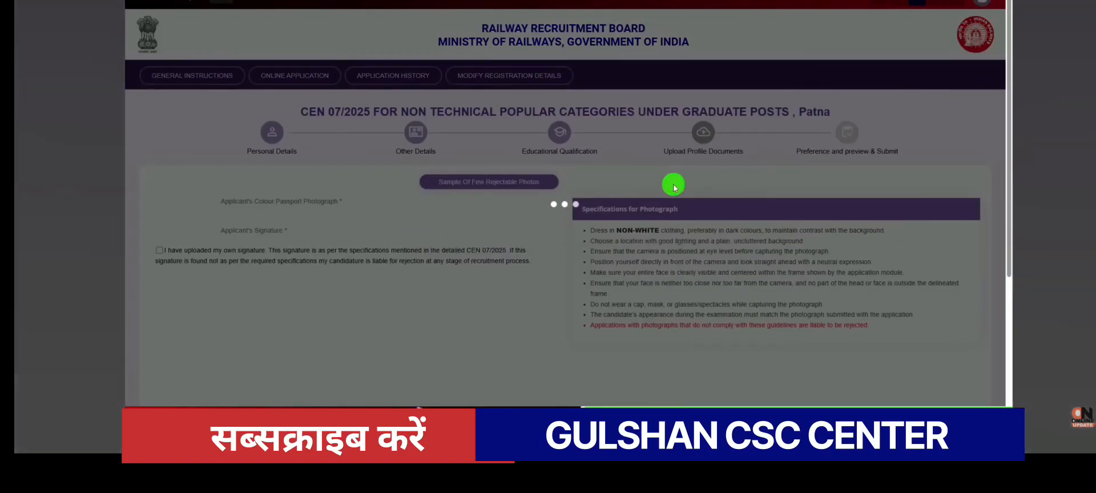